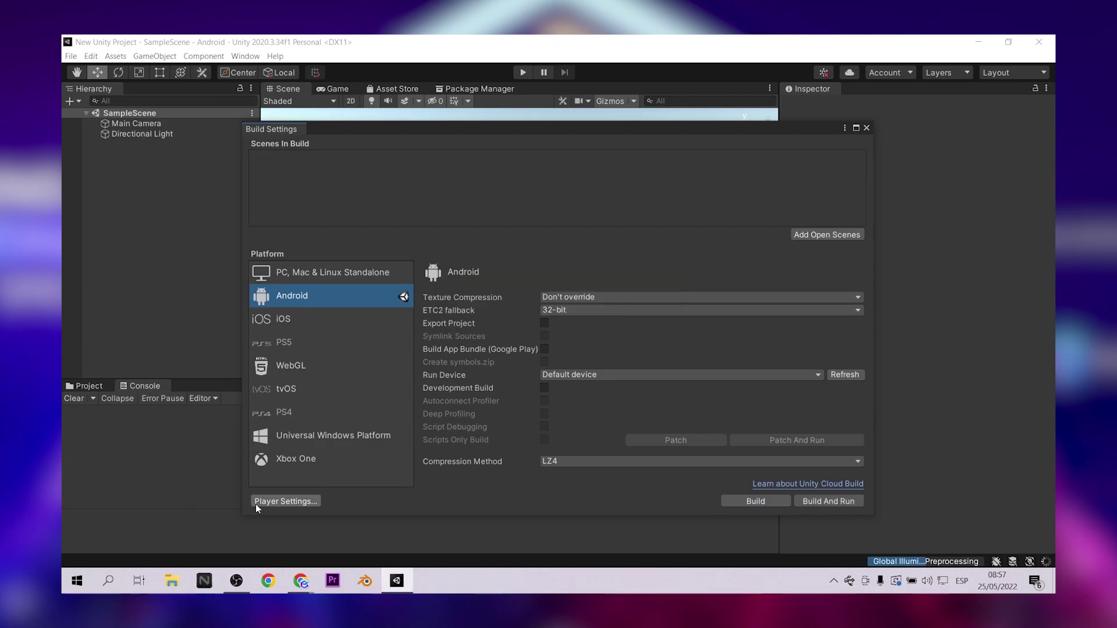
- Adjust the Android player settings for the Unity project
scroll(690, 349, "down", 5)
scroll(792, 367, "down", 10)
left_click(791, 366)
left_click(712, 398)
scroll(669, 349, "down", 2)
left_click(642, 291)
left_click(643, 319)
left_click(606, 395)
scroll(710, 382, "down", 10)
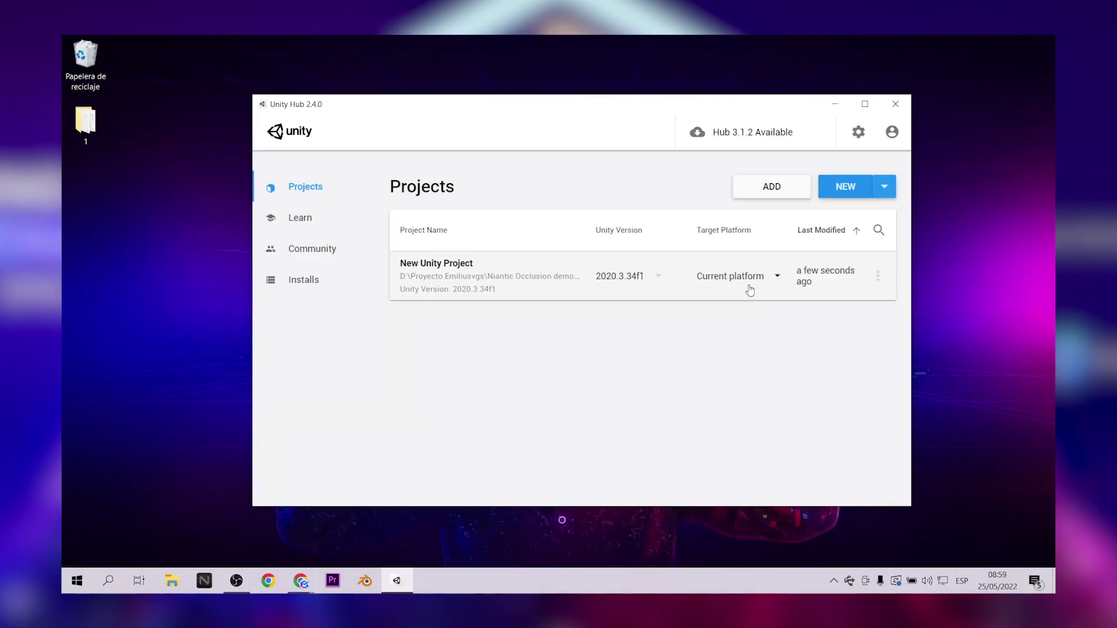
- Choose the target platform for New Unity Project in Unity Hub
left_click(750, 275)
left_click(739, 344)
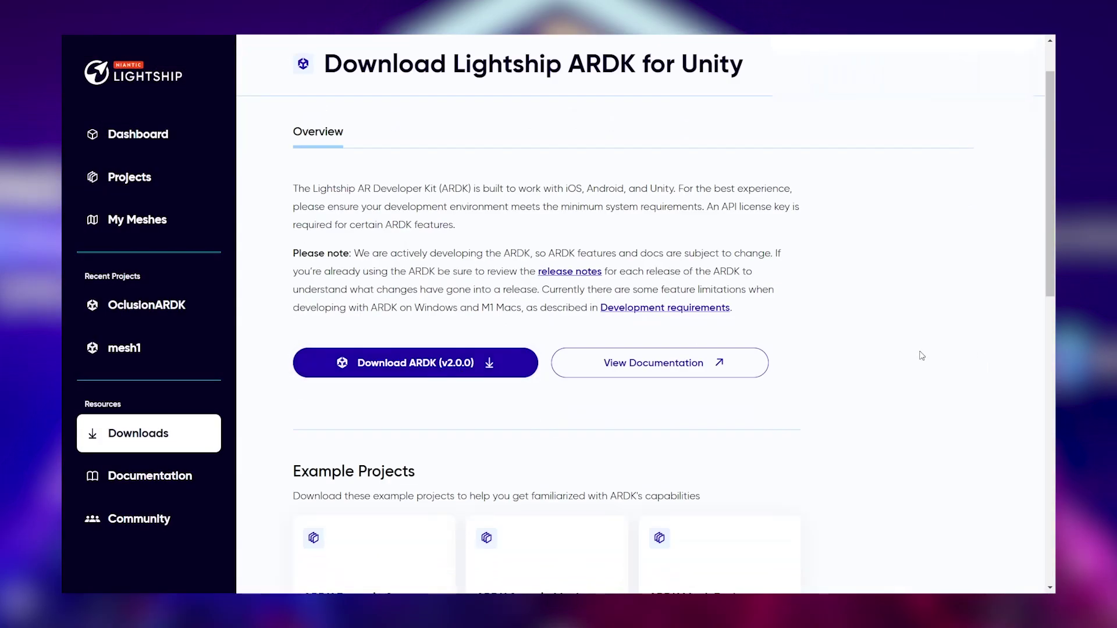
- Review the Lightship ARDK download page and the Lightship project setup and package installation instructions
scroll(918, 355, "down", 5)
scroll(623, 317, "down", 1)
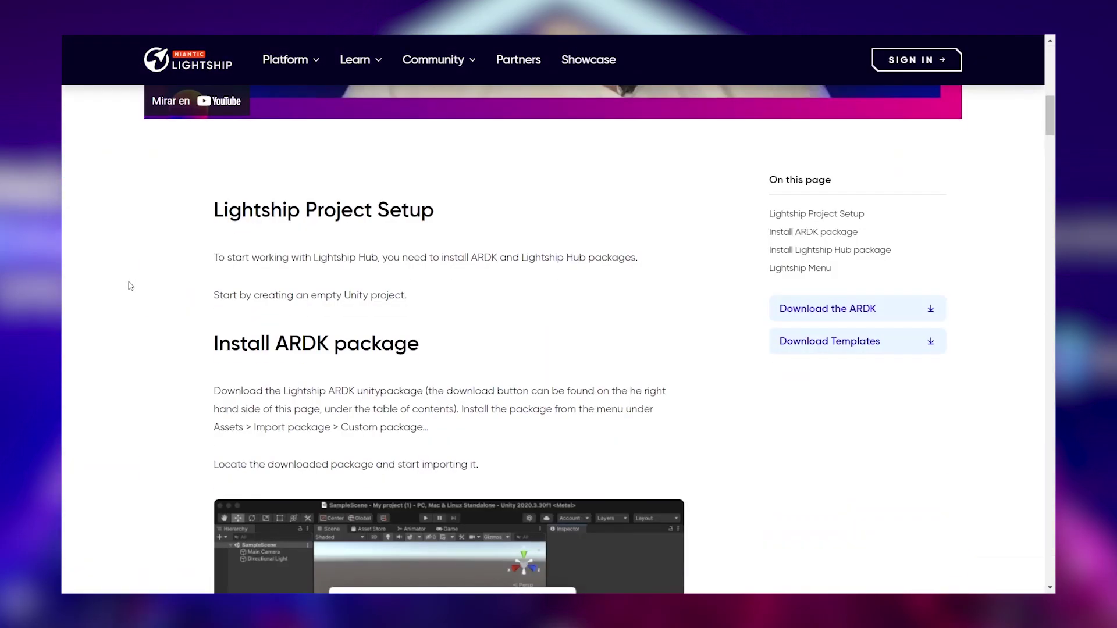
scroll(858, 277, "down", 4)
left_click(858, 277)
scroll(798, 434, "down", 10)
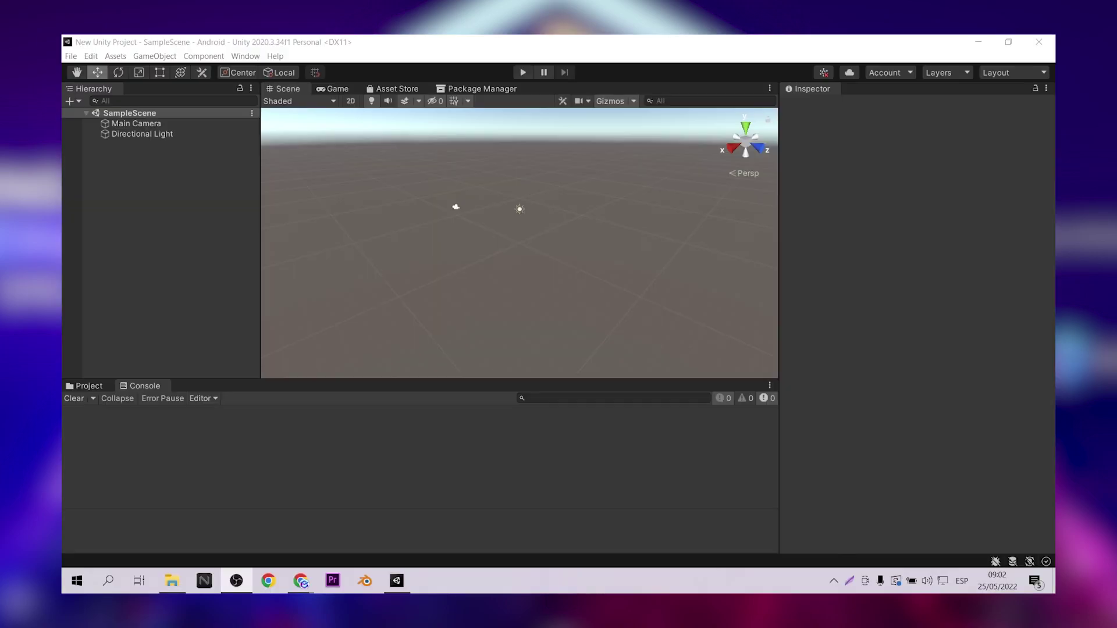
- Import the Lightship ARDK and LightshipHub_v1.0.3 custom packages into the Unity project
left_click(115, 56)
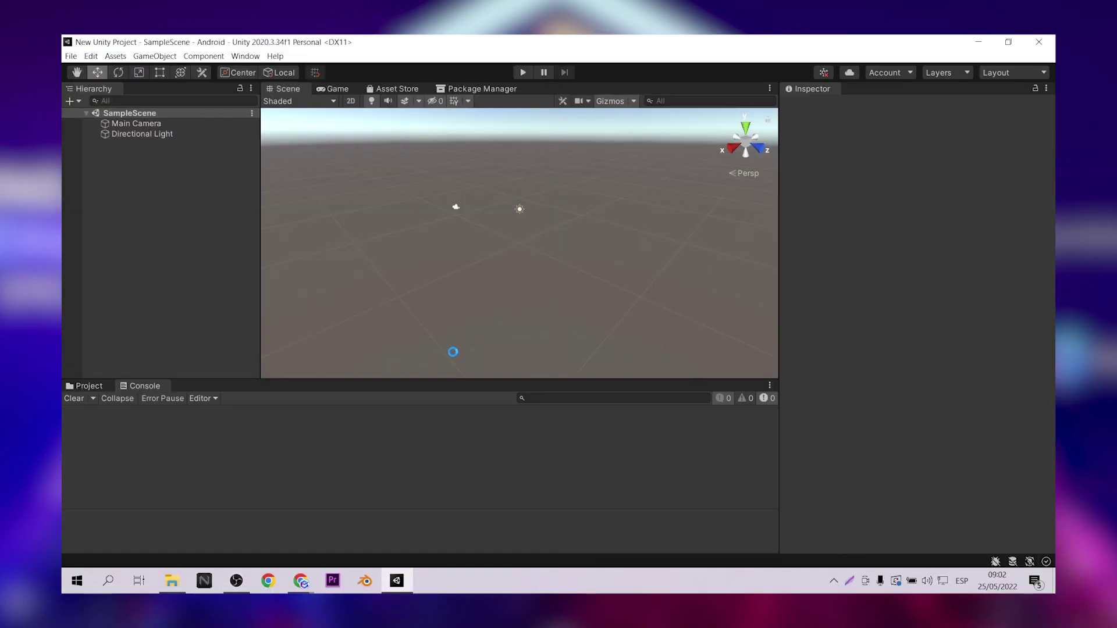
left_click(115, 56)
left_click(309, 193)
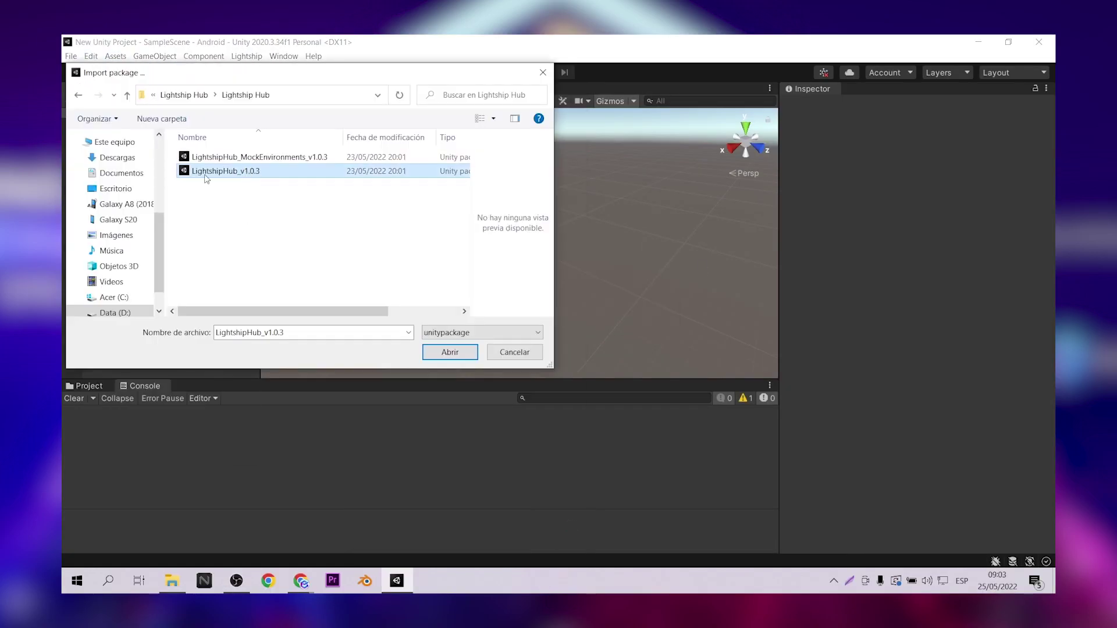
- Open the Lightship Hub welcome window and look through its templates gallery
left_click(246, 56)
mouse_move(324, 72)
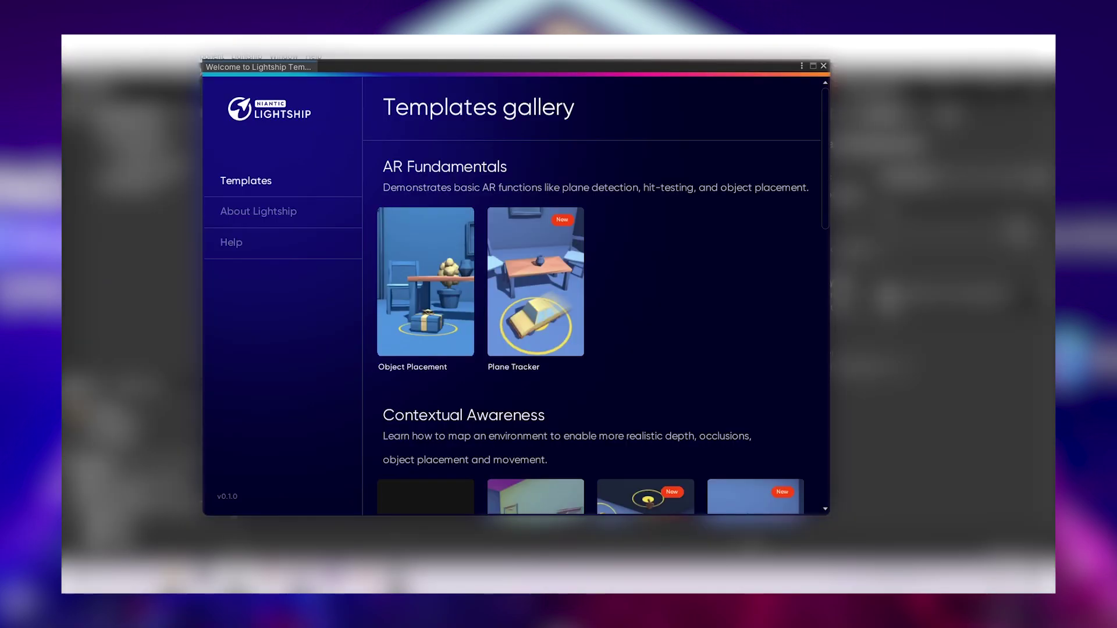
scroll(719, 358, "down", 10)
scroll(659, 381, "up", 10)
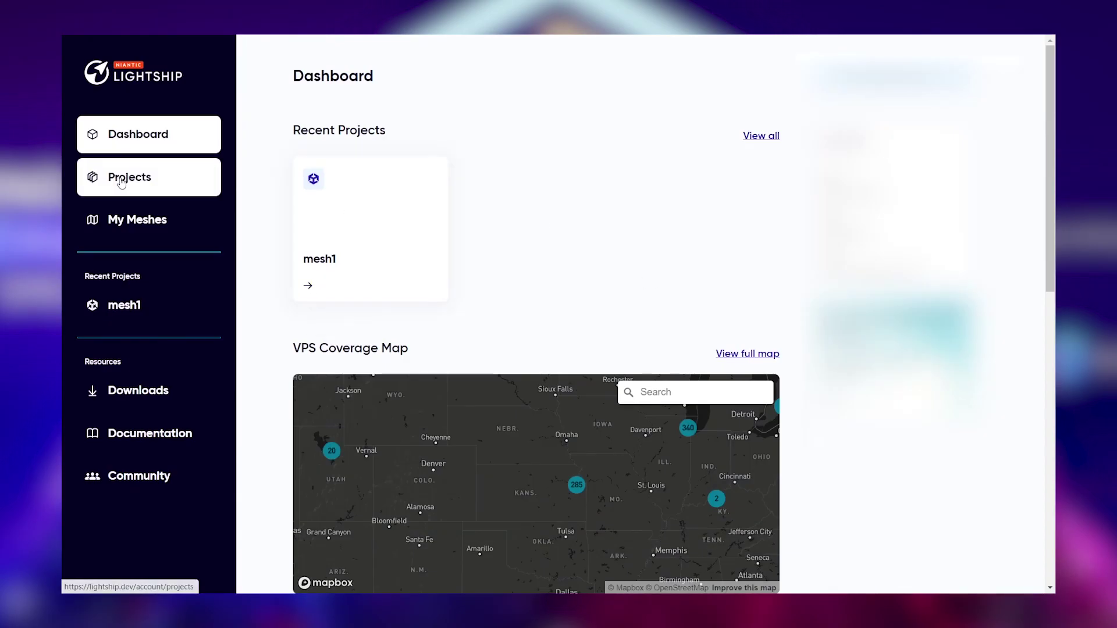
- Visit the Projects page of the Lightship account, and paste the API key into the Lightship configuration in Unity
left_click(148, 177)
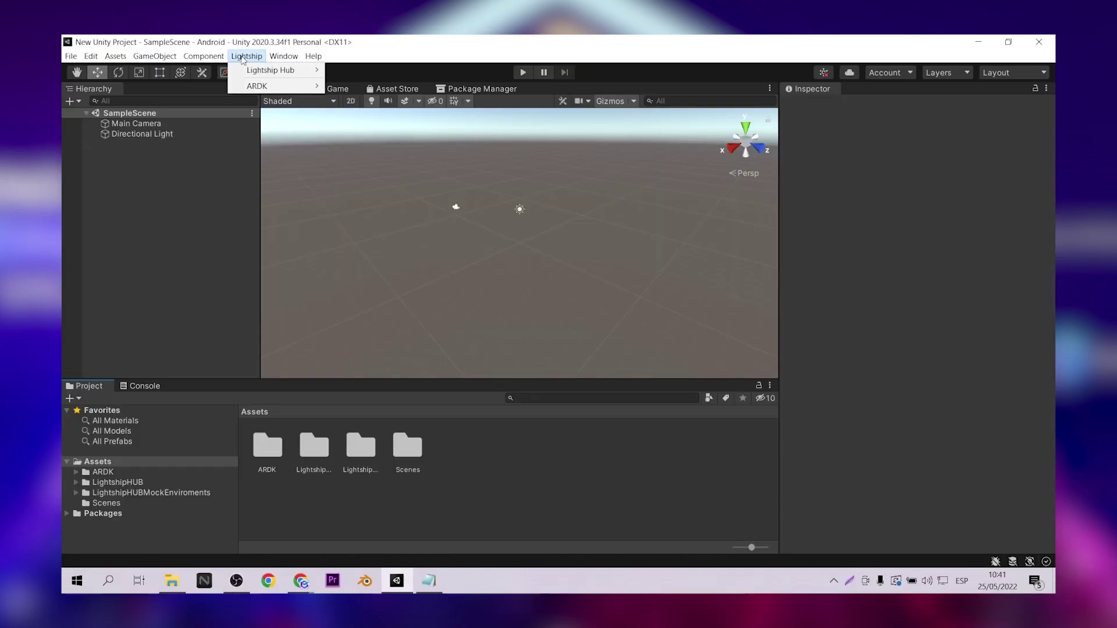
left_click(437, 71)
key("ctrl+v")
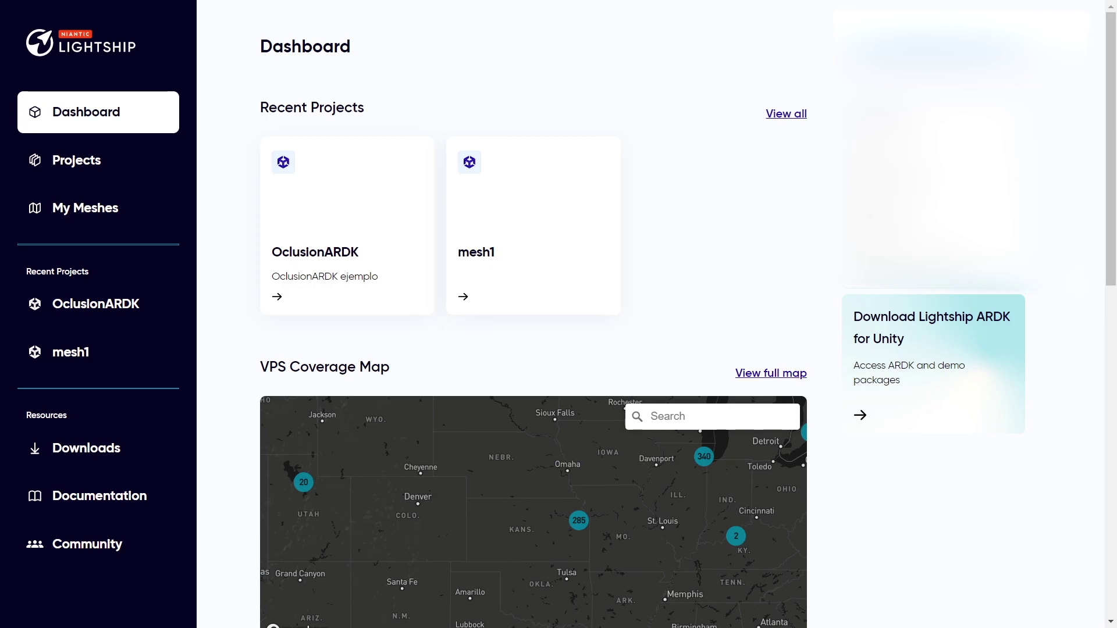
- Create a new project in the Lightship account and name it Segmentations
left_click(36, 173)
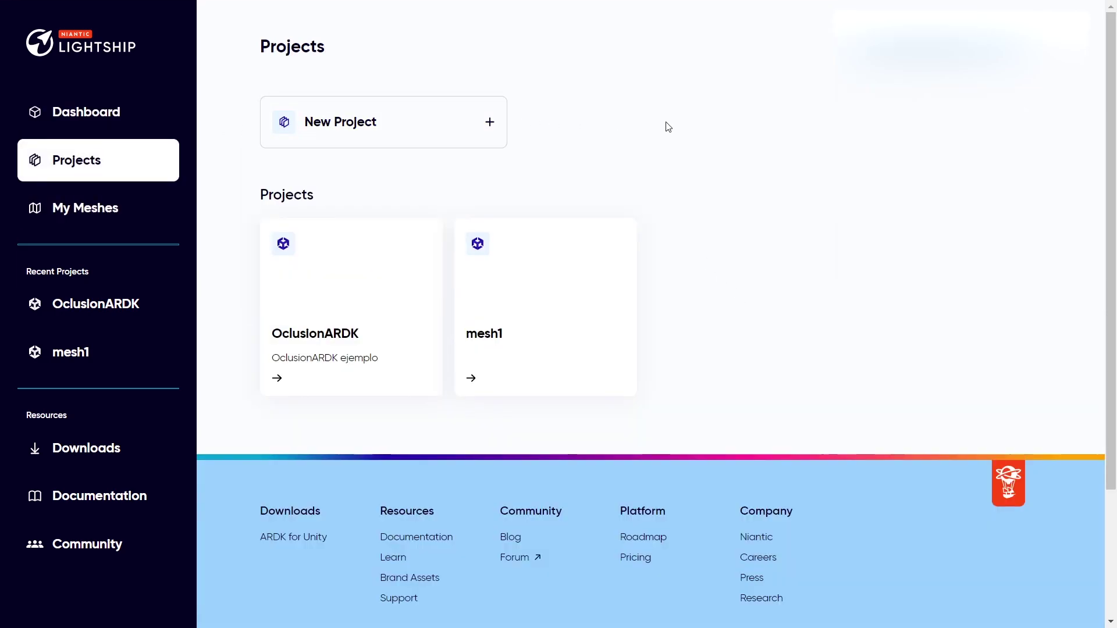
left_click(480, 126)
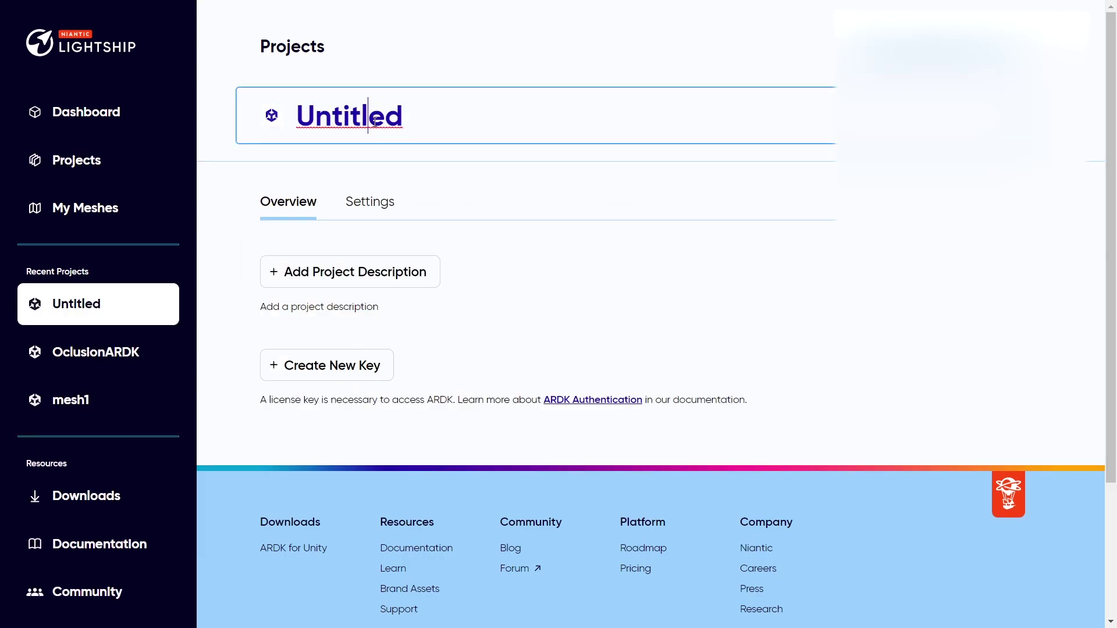
double_click(376, 120)
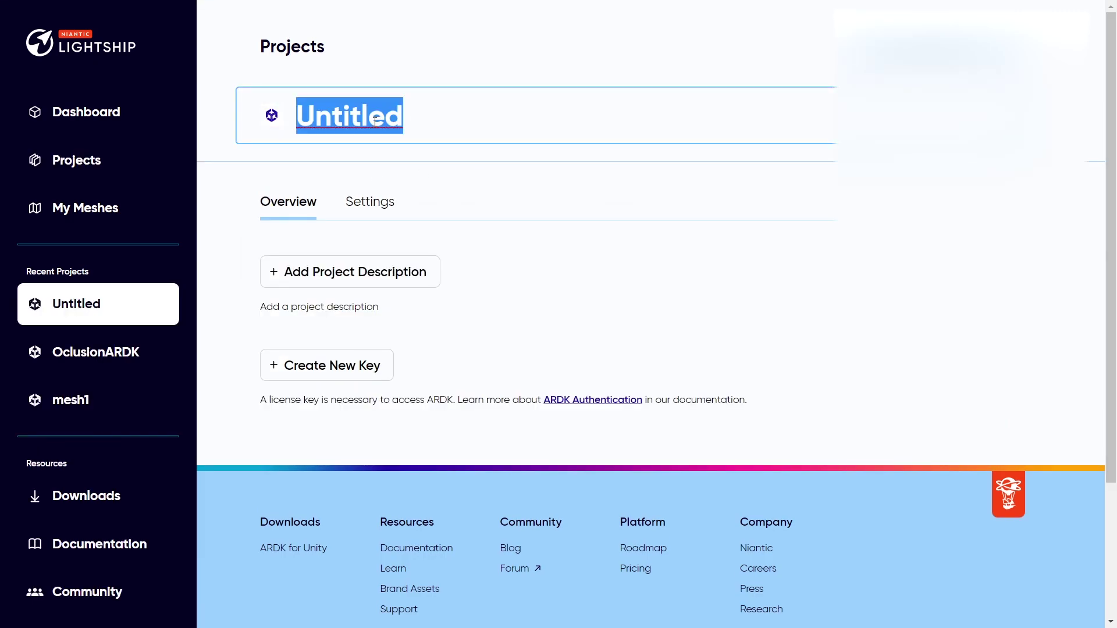
type("Segmentations")
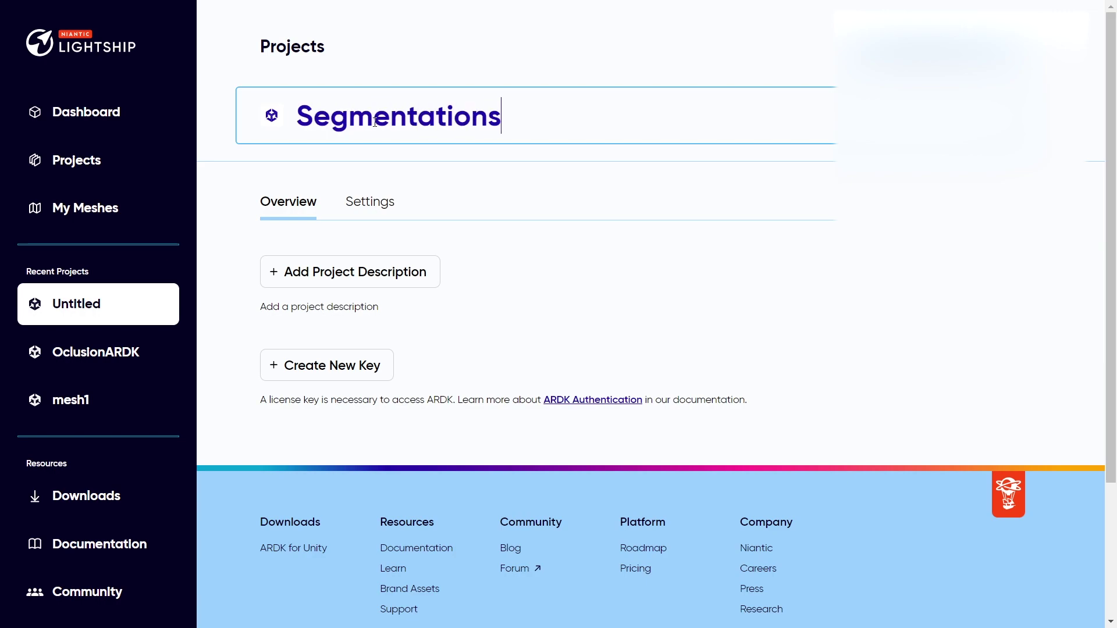
key("Return")
- Add the project description "Segmentations examples"
left_click(373, 277)
type("S")
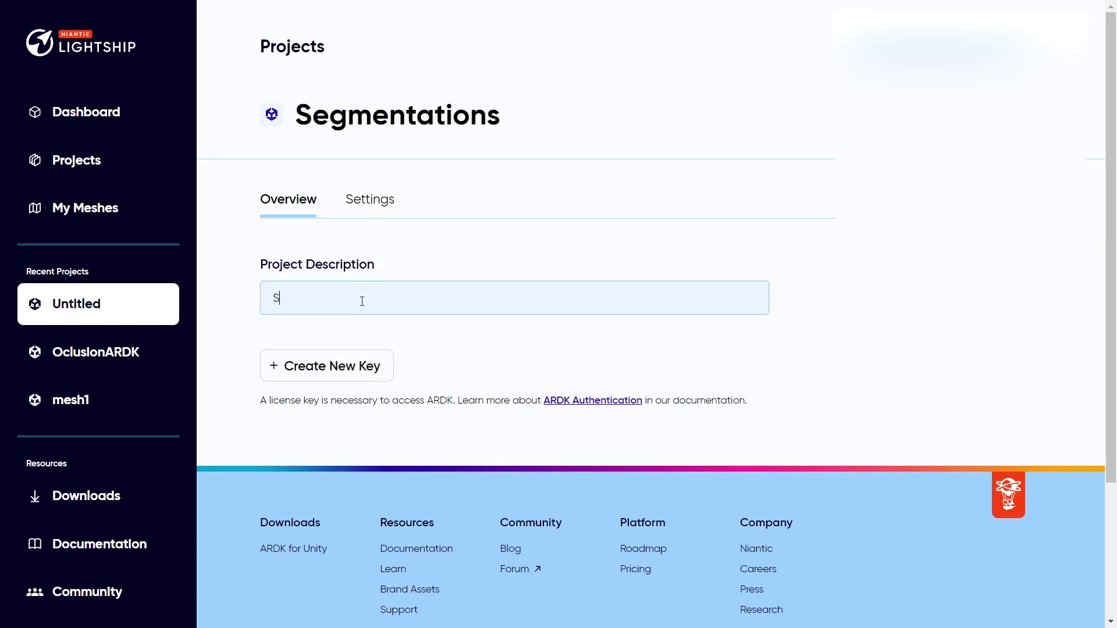
type("egmantations examples")
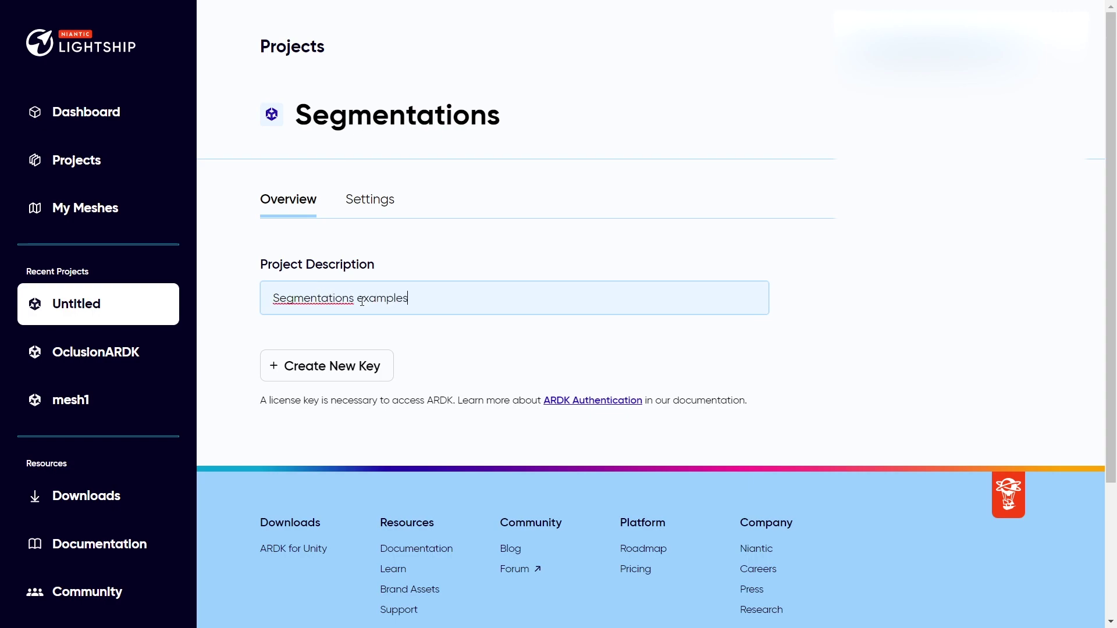
- Generate a new API key for the Segmentations project and copy it
left_click(380, 376)
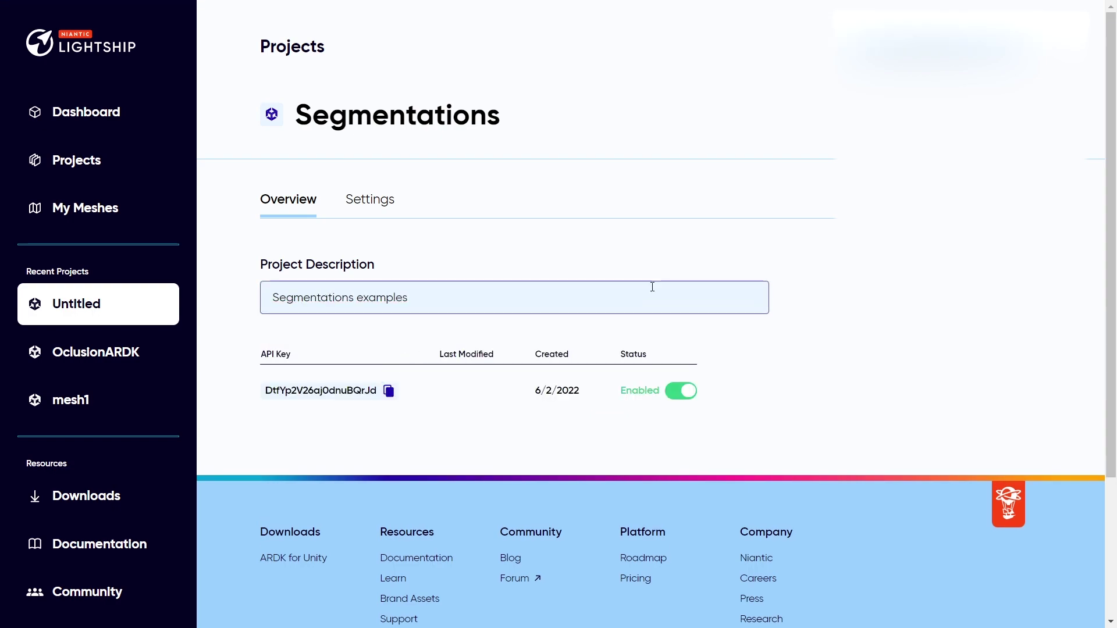
left_click(388, 394)
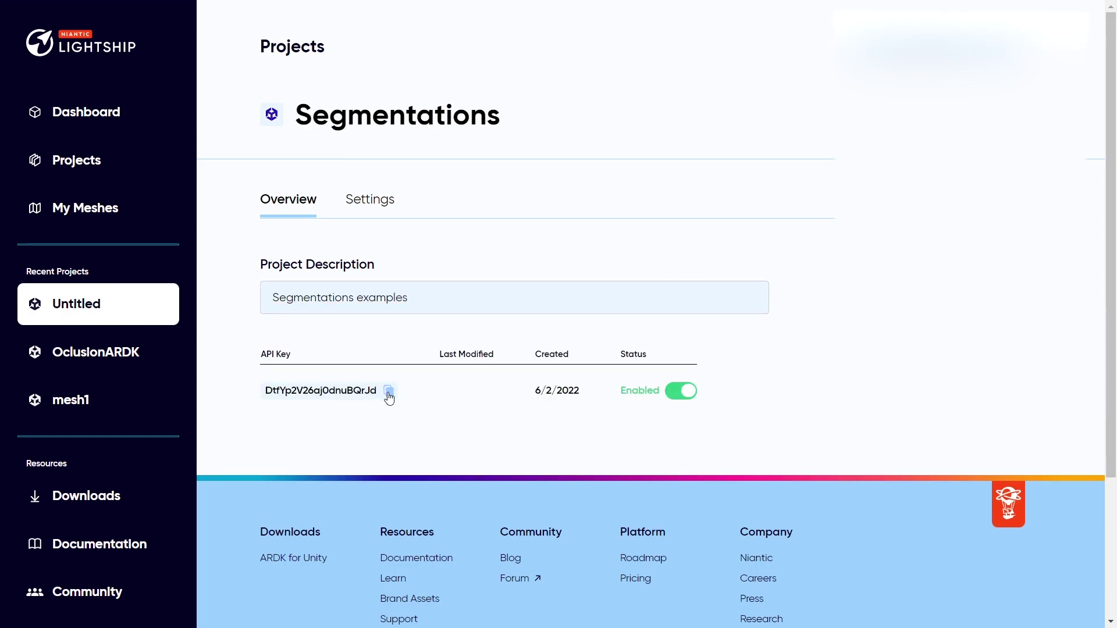
left_click(389, 396)
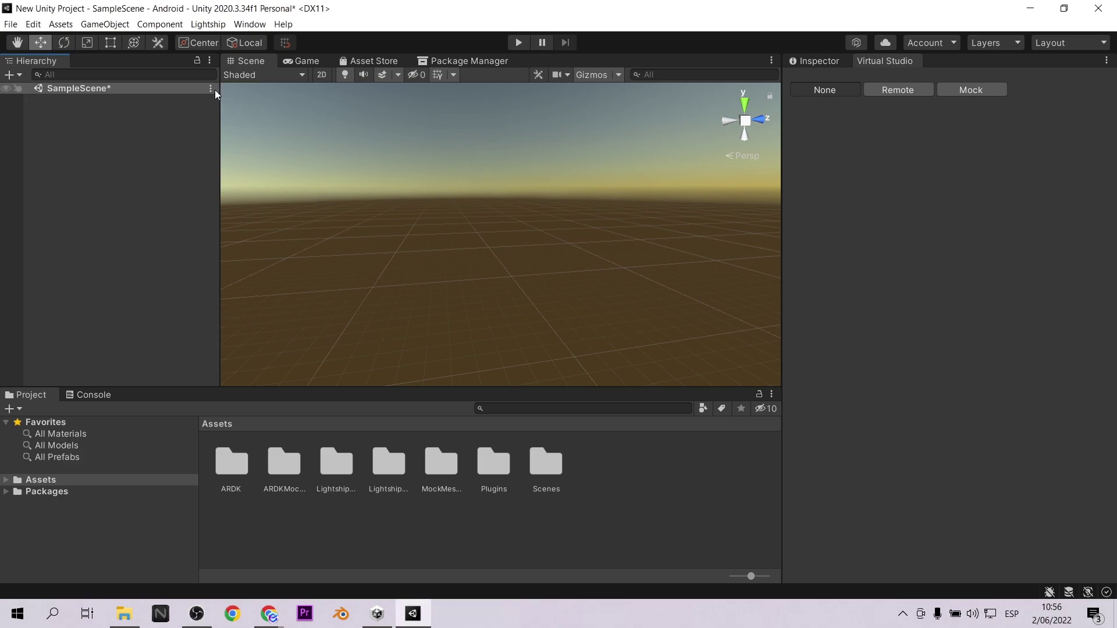
- In Unity, paste the copied API key into the Lightship Configuration Helper, run Setup and close the window
left_click(207, 23)
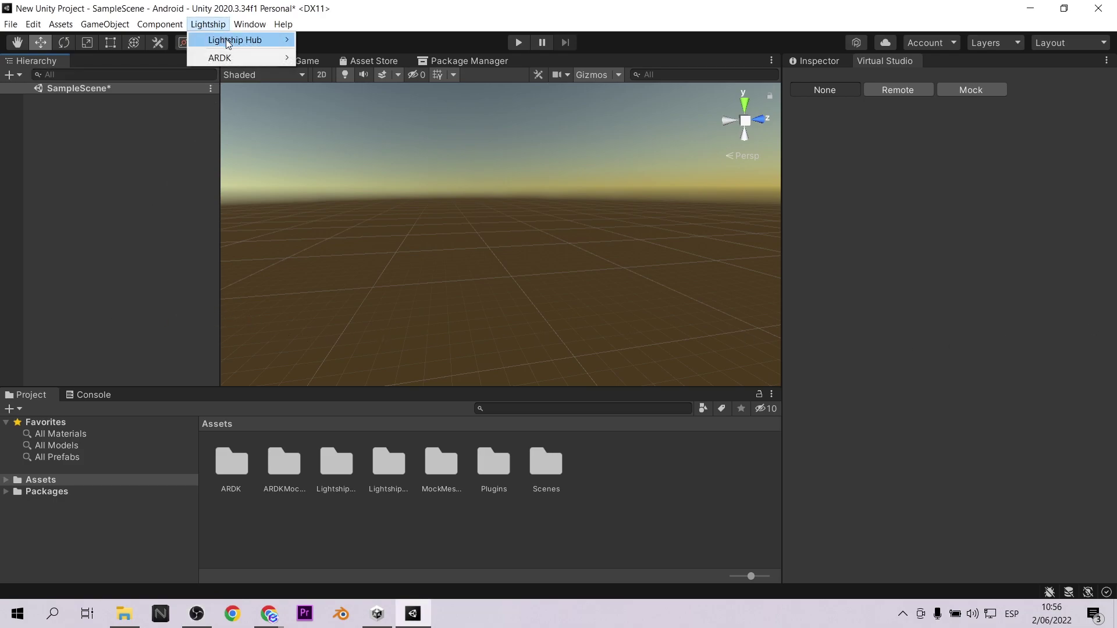
mouse_move(227, 43)
left_click(372, 52)
left_click(530, 86)
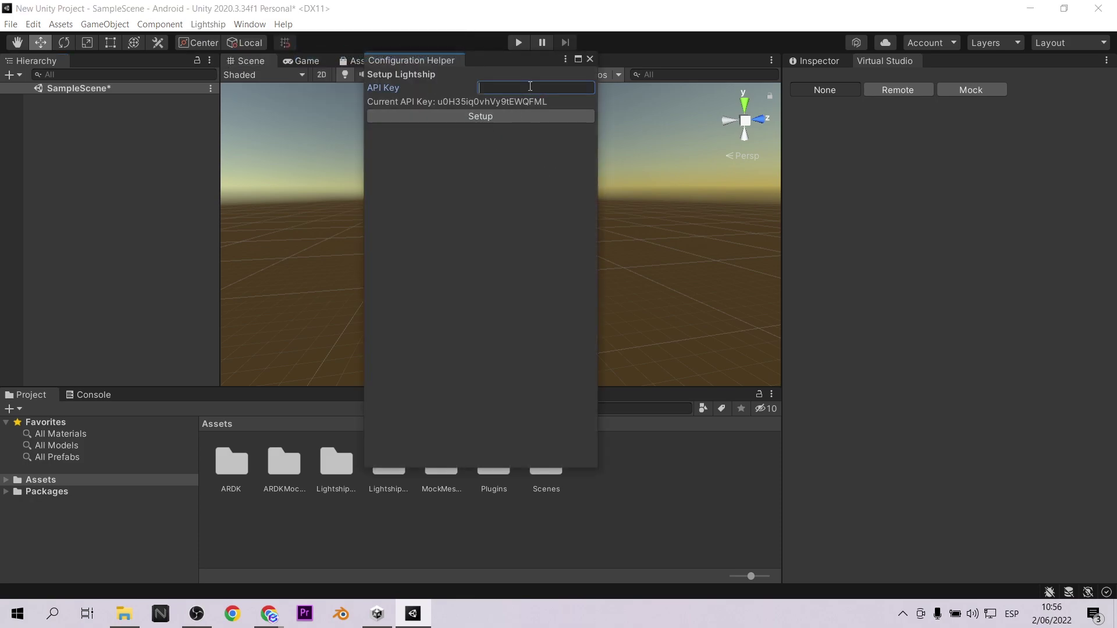
key("ctrl+v")
left_click(527, 115)
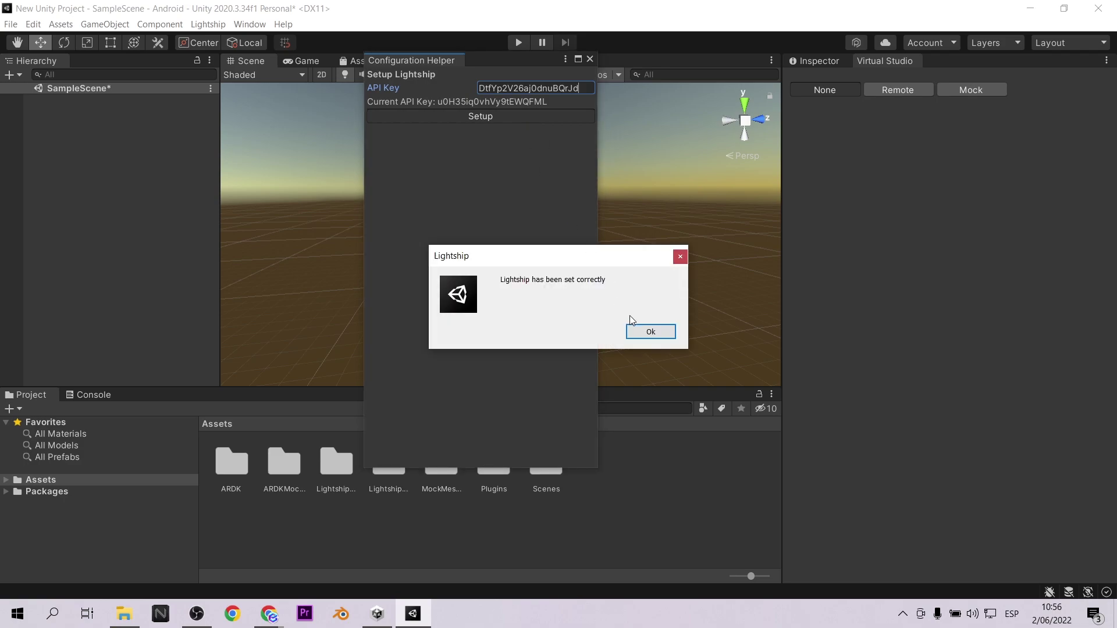
left_click(657, 334)
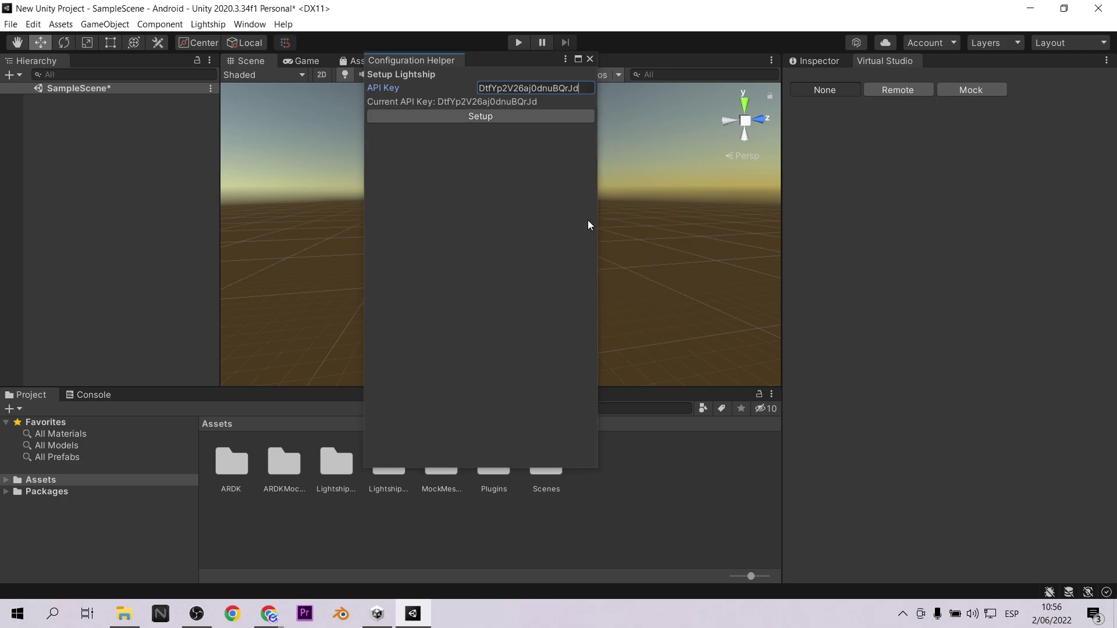
left_click(589, 59)
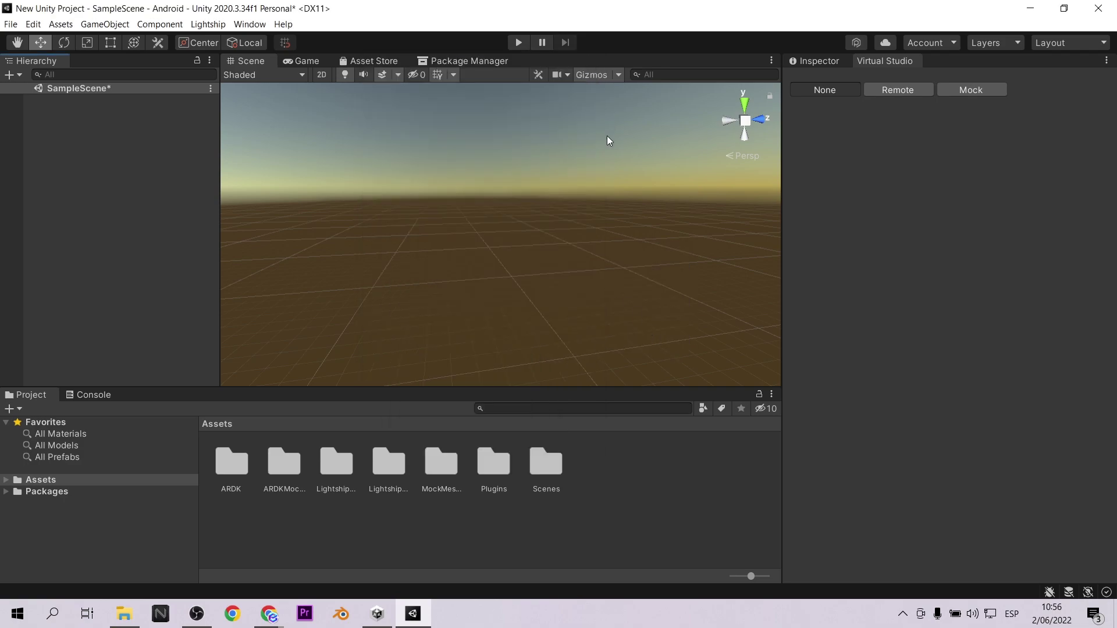
- Open the ARDK Virtual Studio in Mock mode, set the mock scene to ParkPond and return to the Inspector
left_click(205, 25)
mouse_move(249, 61)
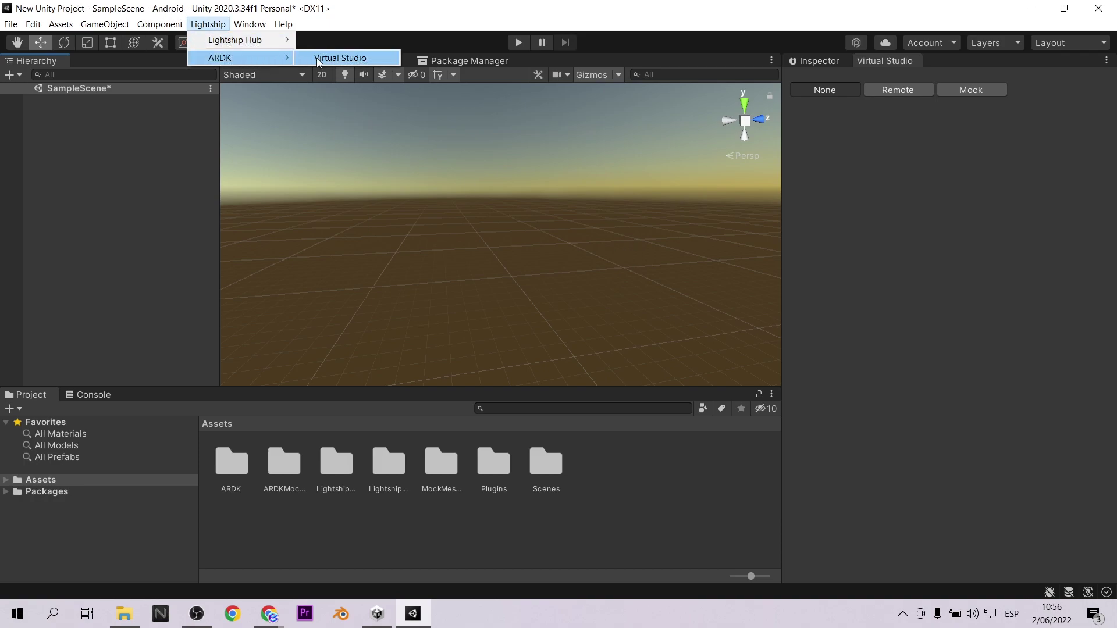
left_click(356, 57)
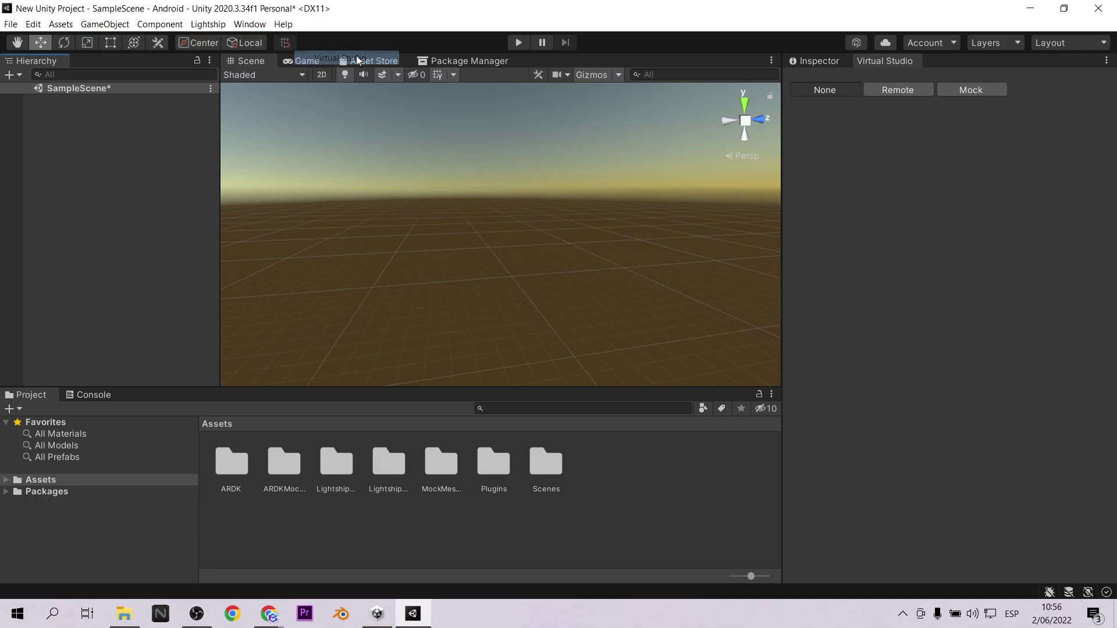
left_click(972, 91)
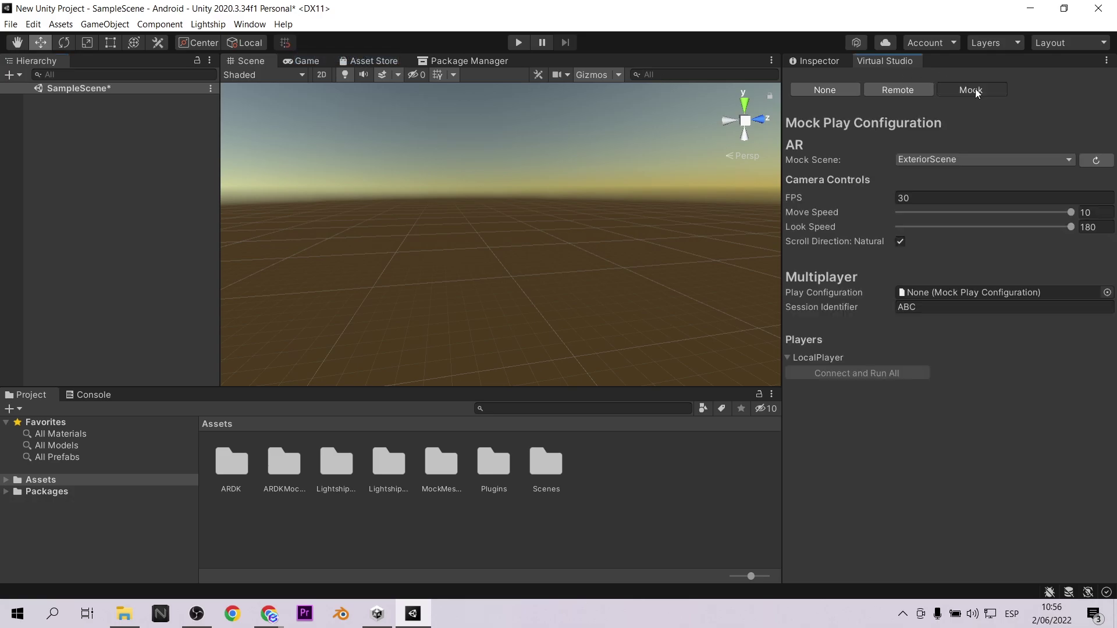
left_click(951, 157)
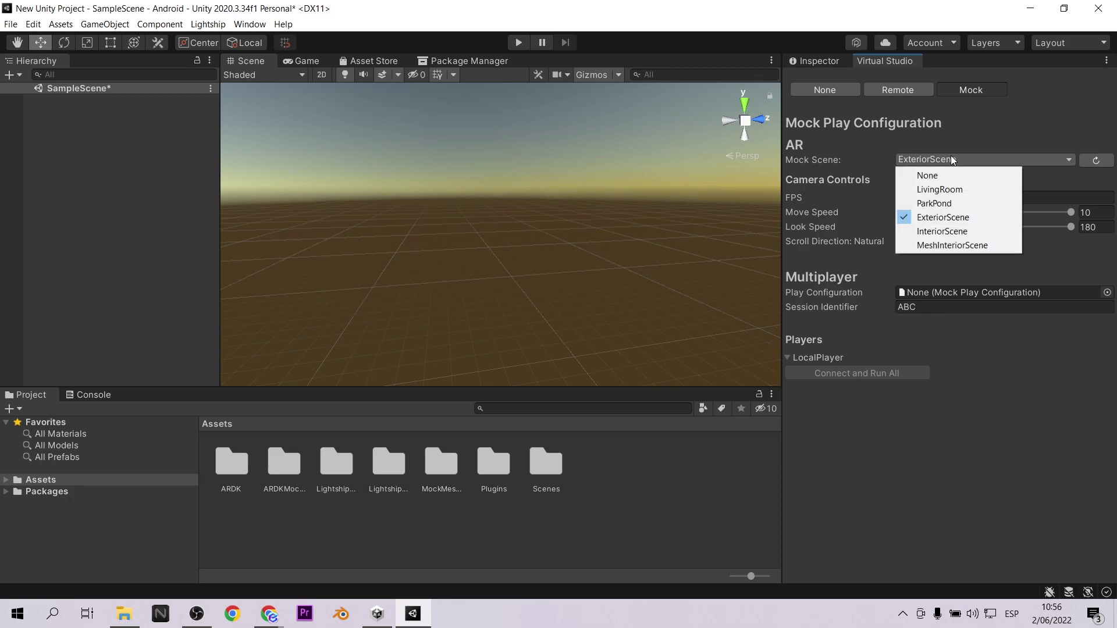
left_click(953, 201)
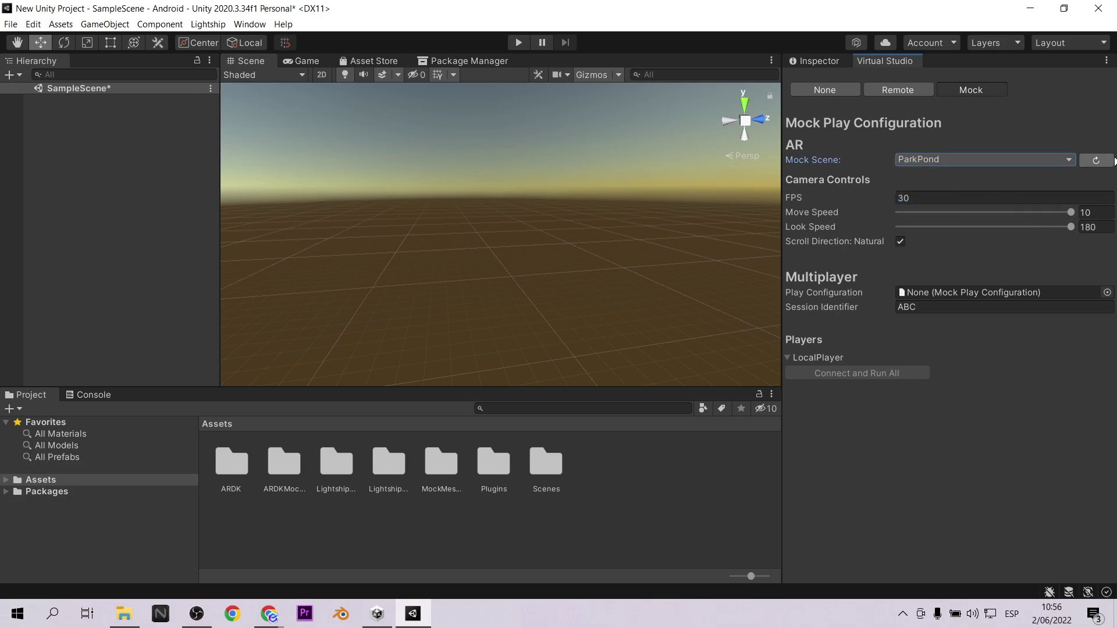
left_click(814, 61)
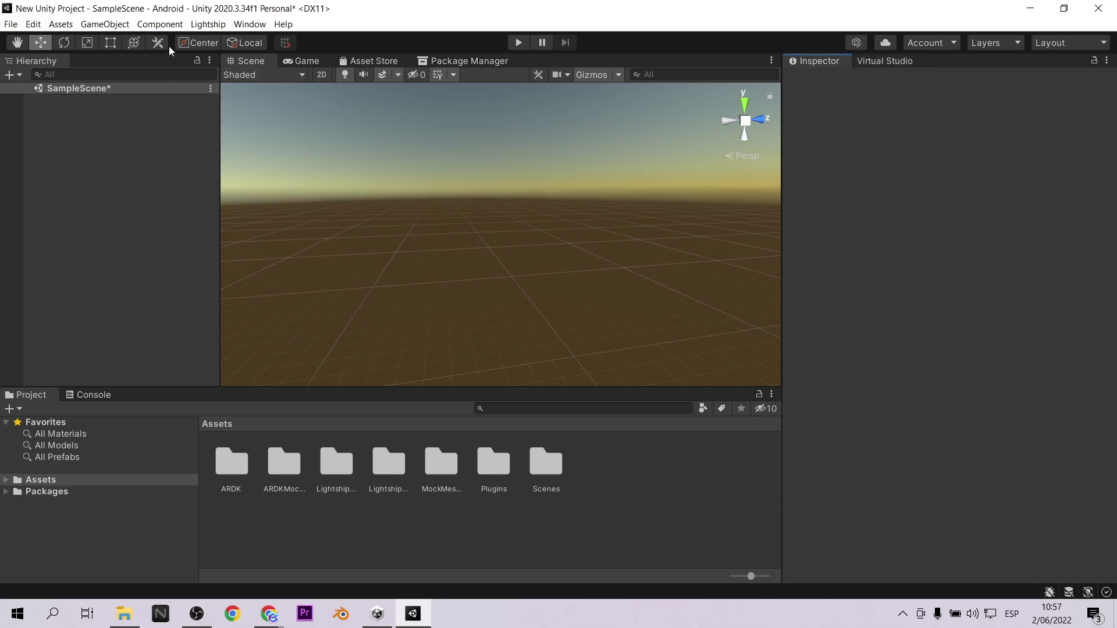
- Add the Semantic Segmentation template to SampleScene from the Lightship Hub templates gallery
left_click(207, 24)
mouse_move(245, 40)
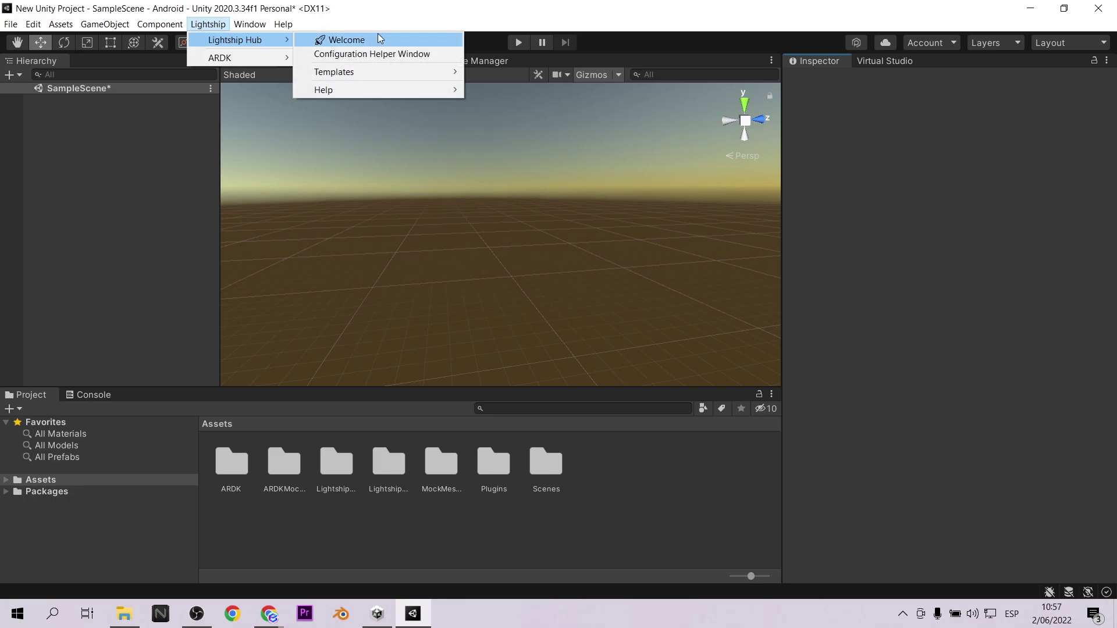
left_click(379, 39)
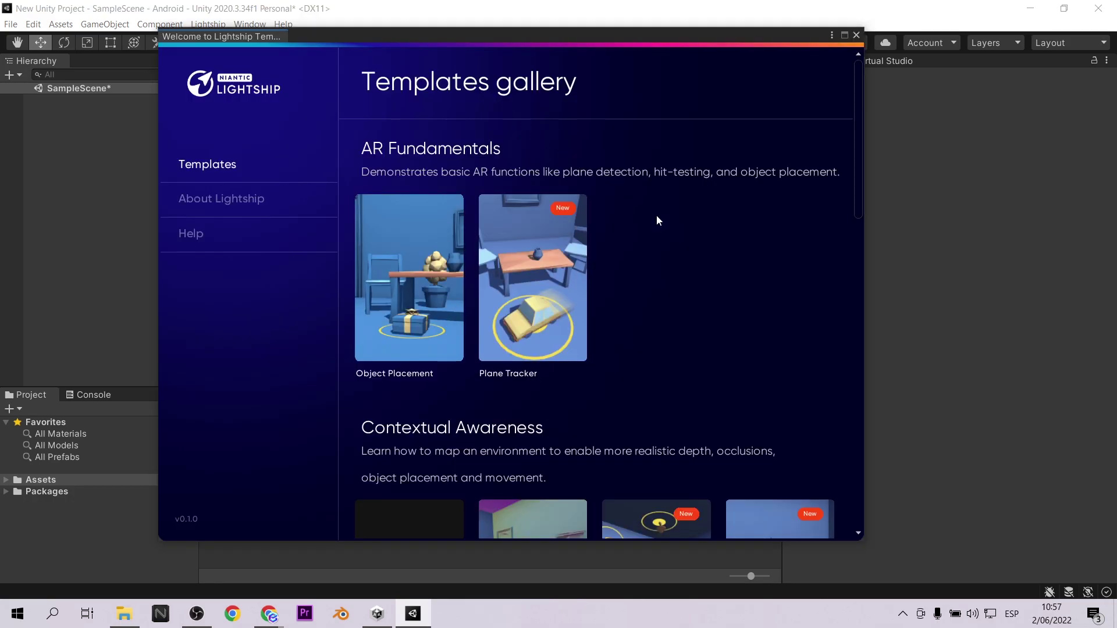
scroll(715, 282, "down", 5)
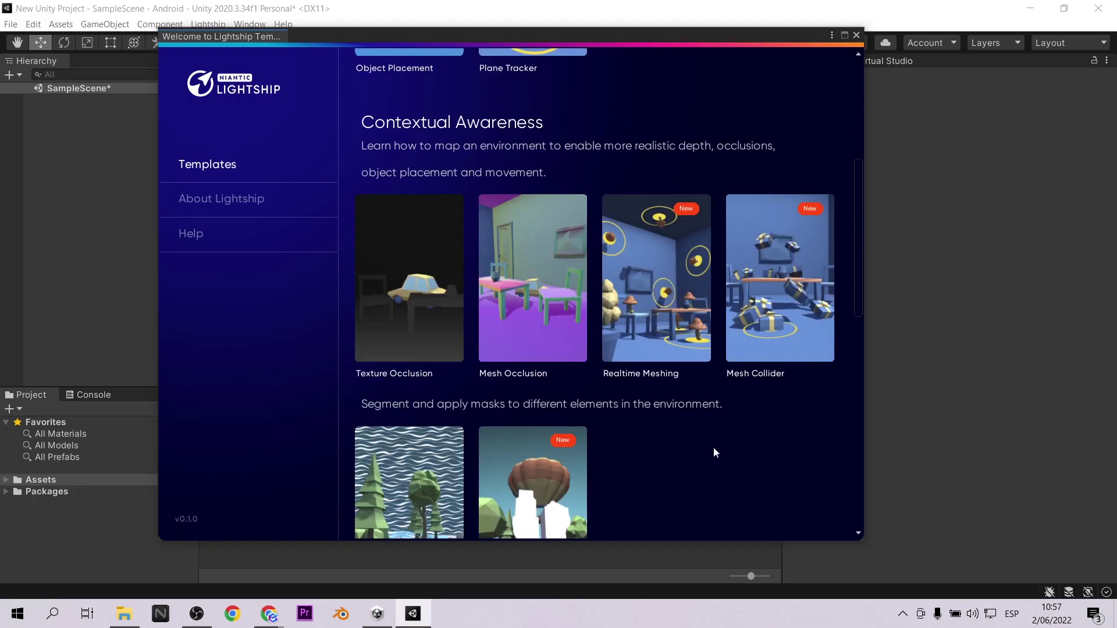
scroll(714, 445, "down", 2)
scroll(714, 433, "down", 1)
mouse_move(388, 310)
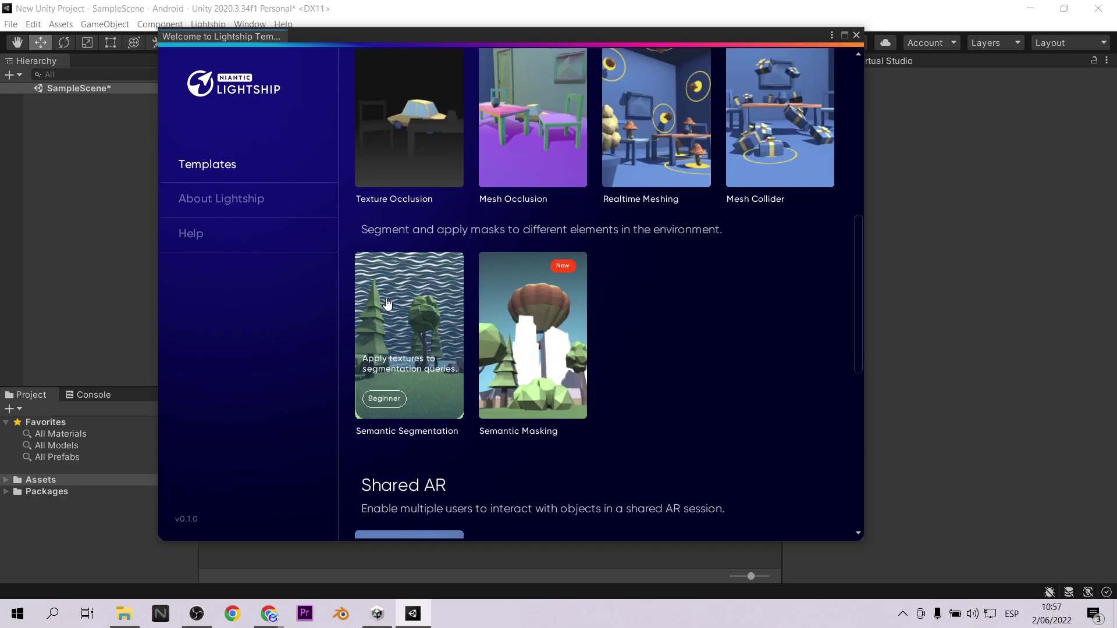
left_click(390, 271)
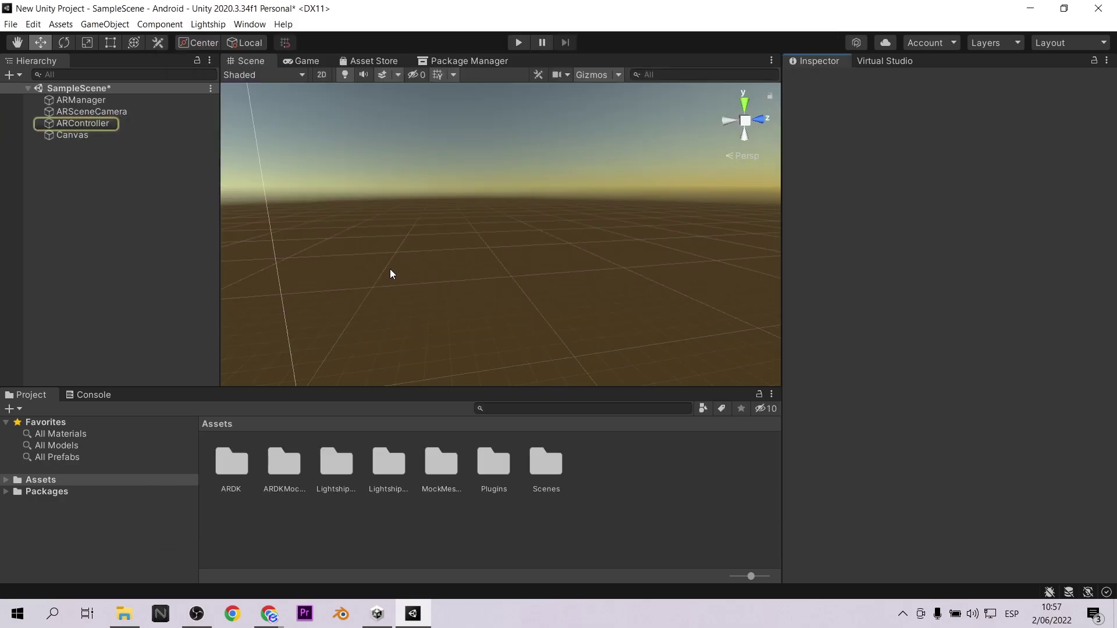
- Save SampleScene and examine the components attached to ARManager and ARSceneCamera
left_click(77, 116)
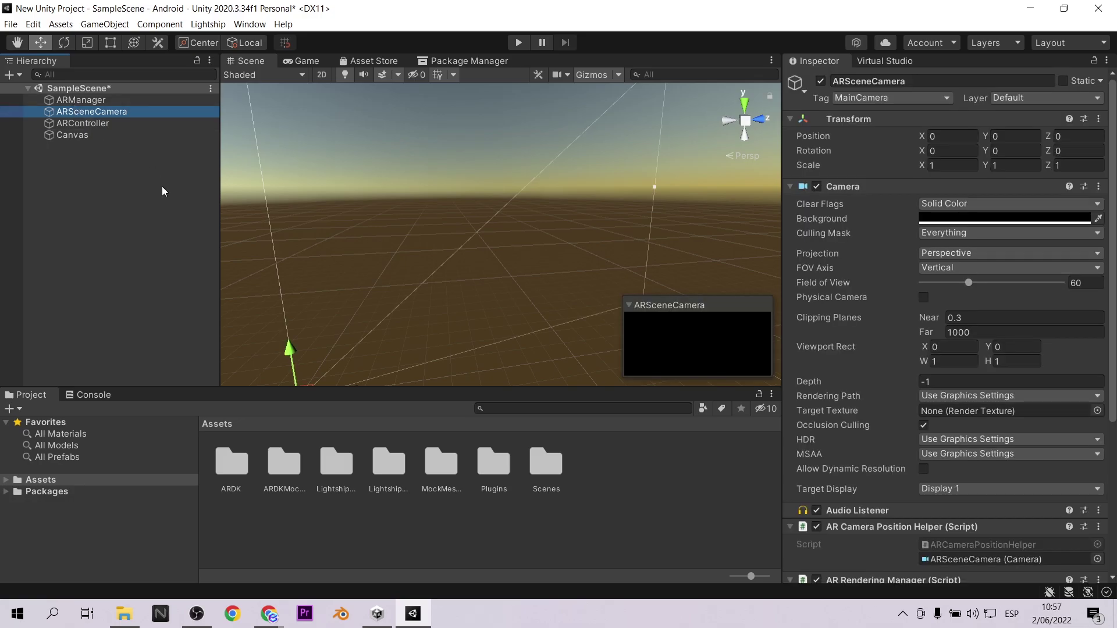
key("ctrl+s")
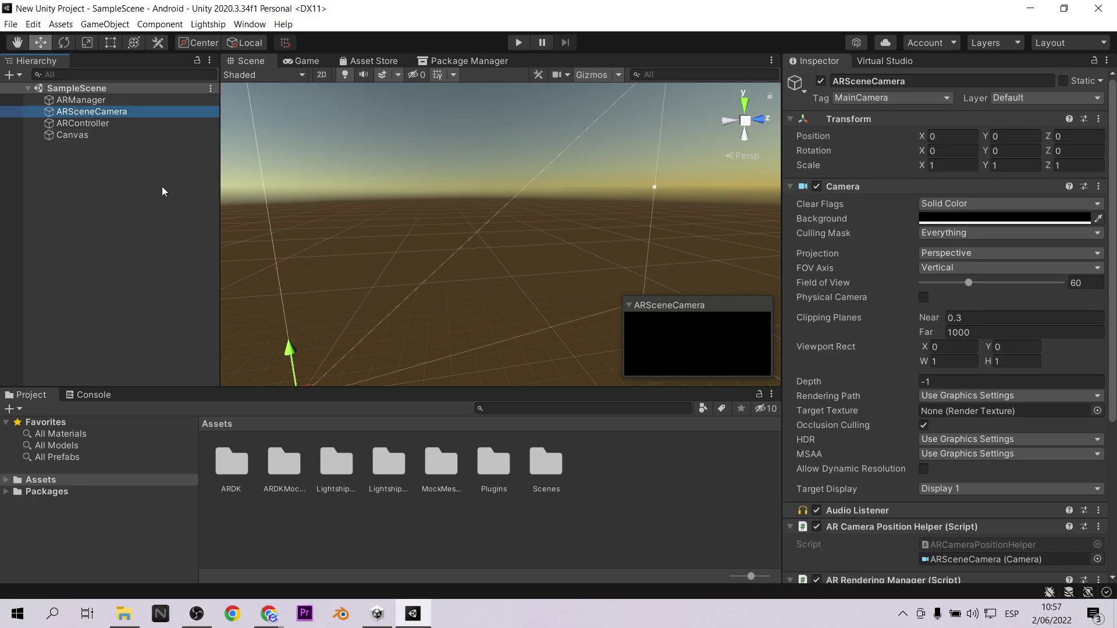
left_click(92, 103)
scroll(945, 320, "down", 2)
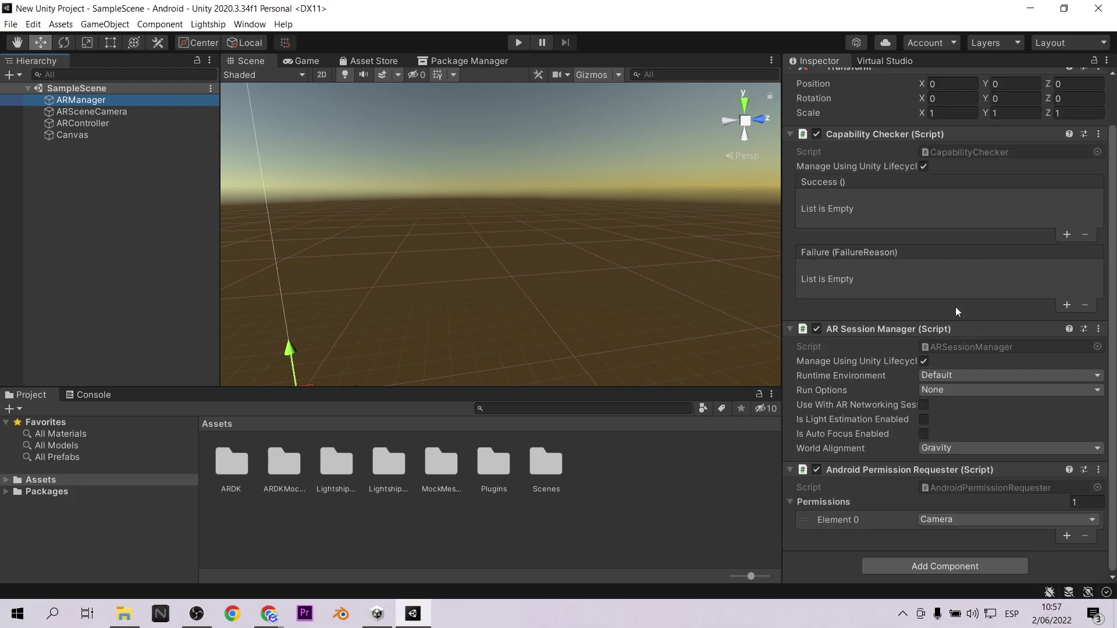
scroll(888, 216, "up", 2)
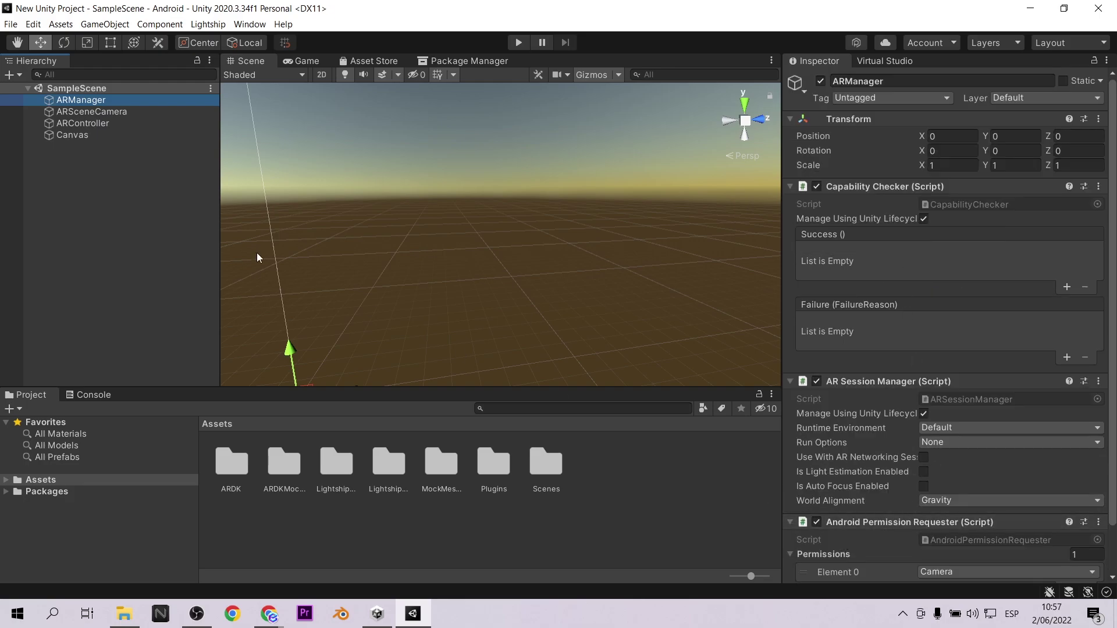
left_click(95, 110)
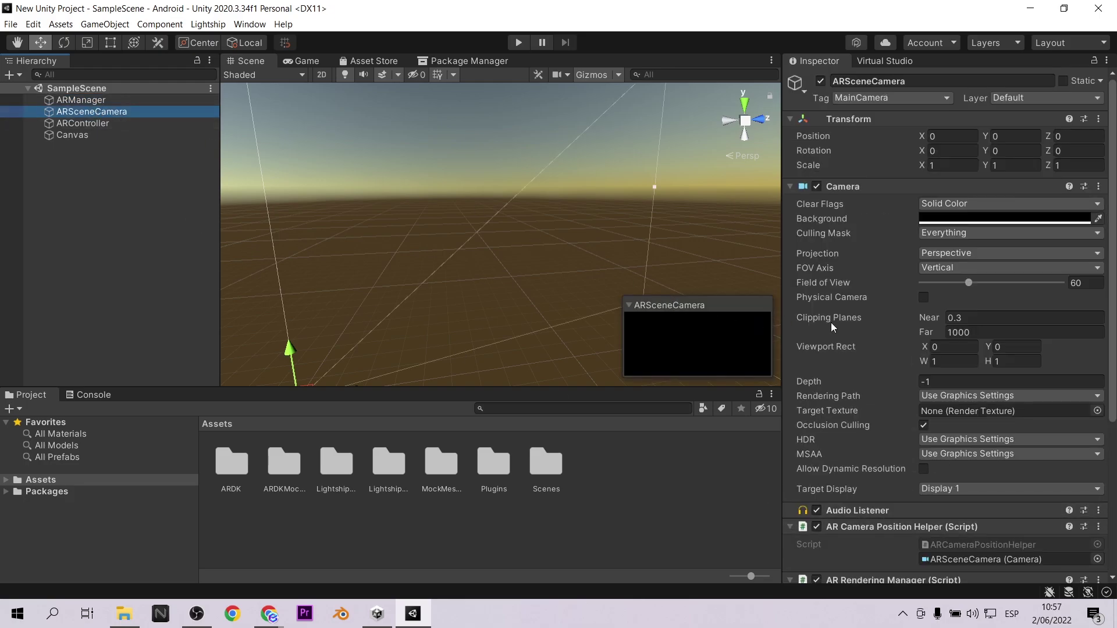
scroll(837, 322, "down", 3)
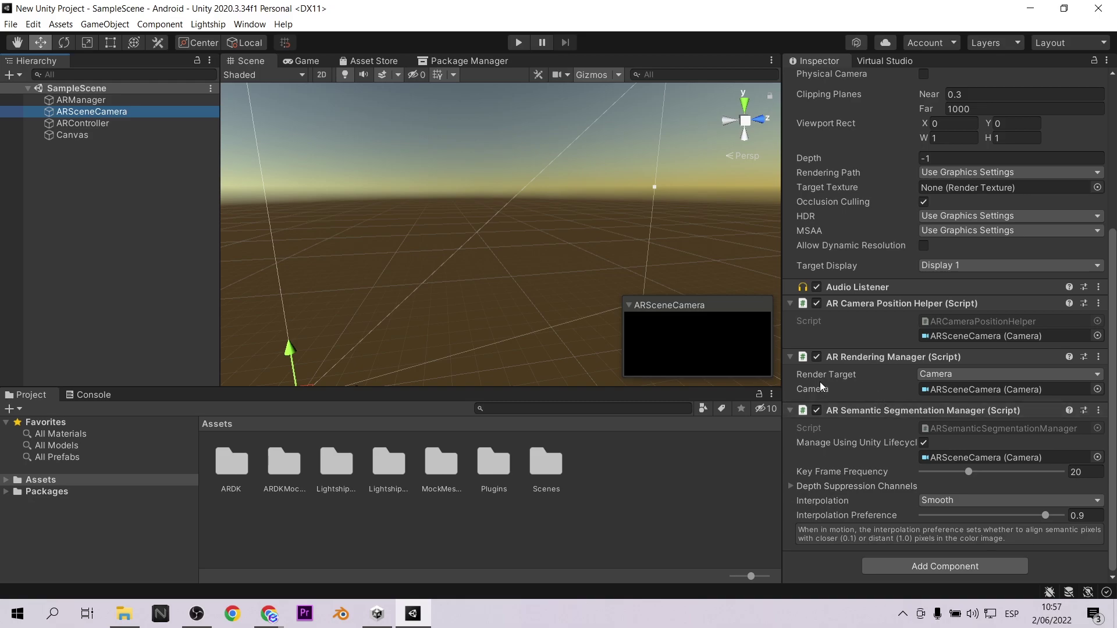
- Examine the Segmentations list in ARController's Segmentation Controller, including each element's channel type and texture
left_click(74, 121)
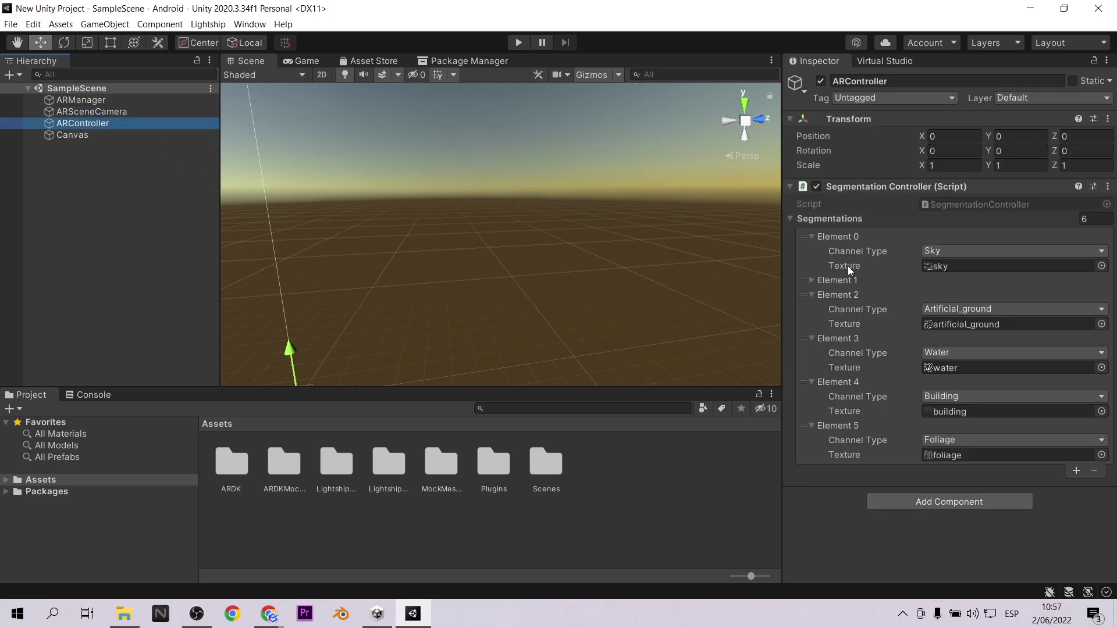
left_click(789, 219)
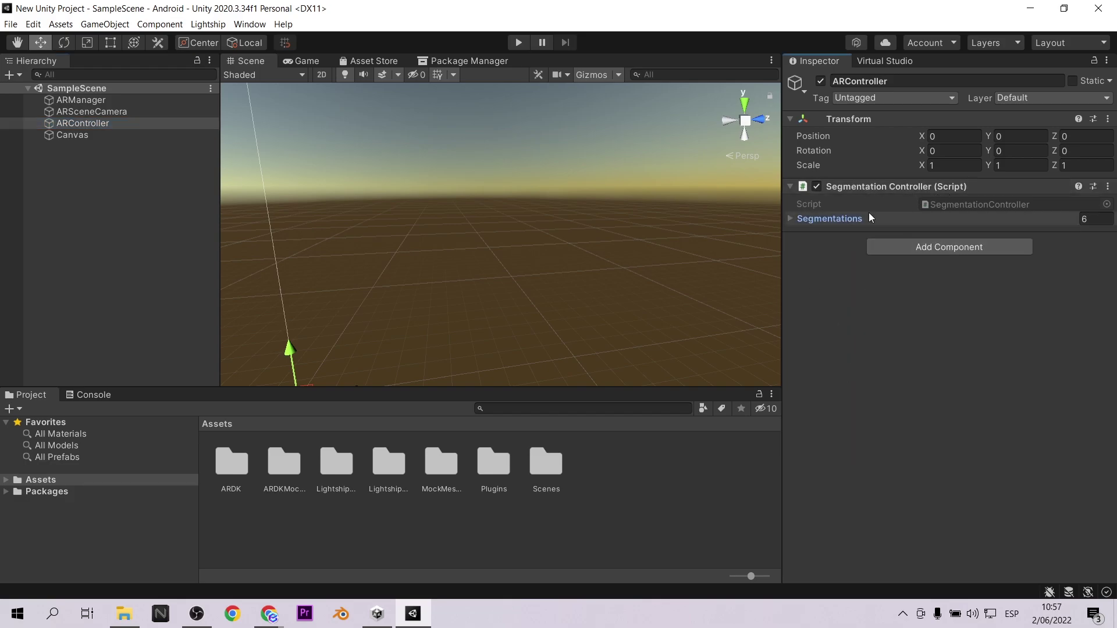
left_click(792, 217)
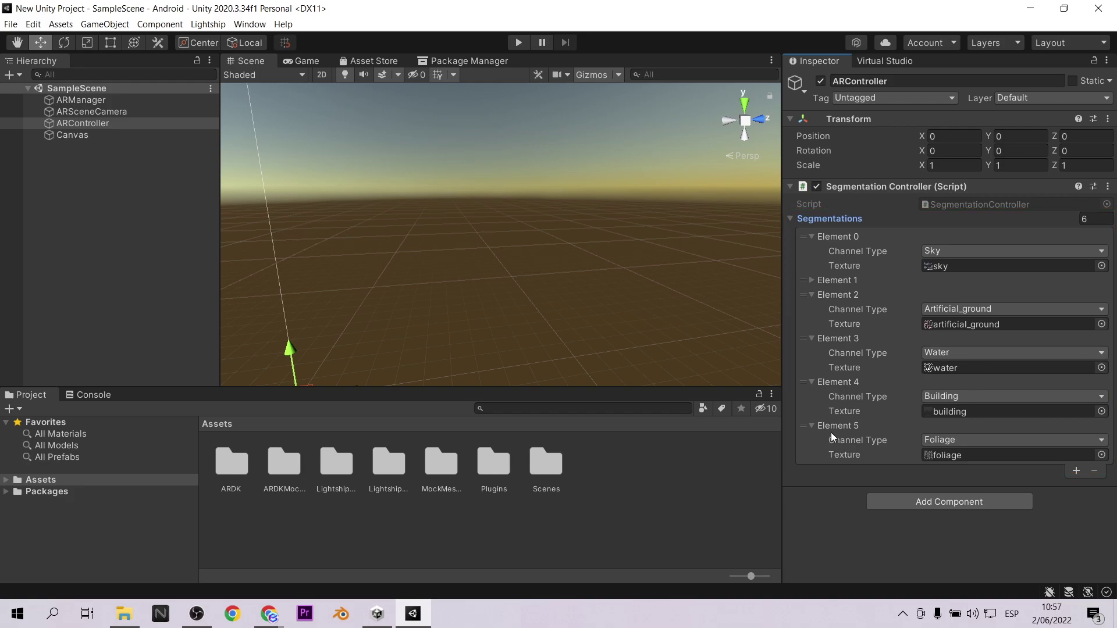
- Run the scene in Play mode and look around the ParkPond mock environment
left_click(515, 44)
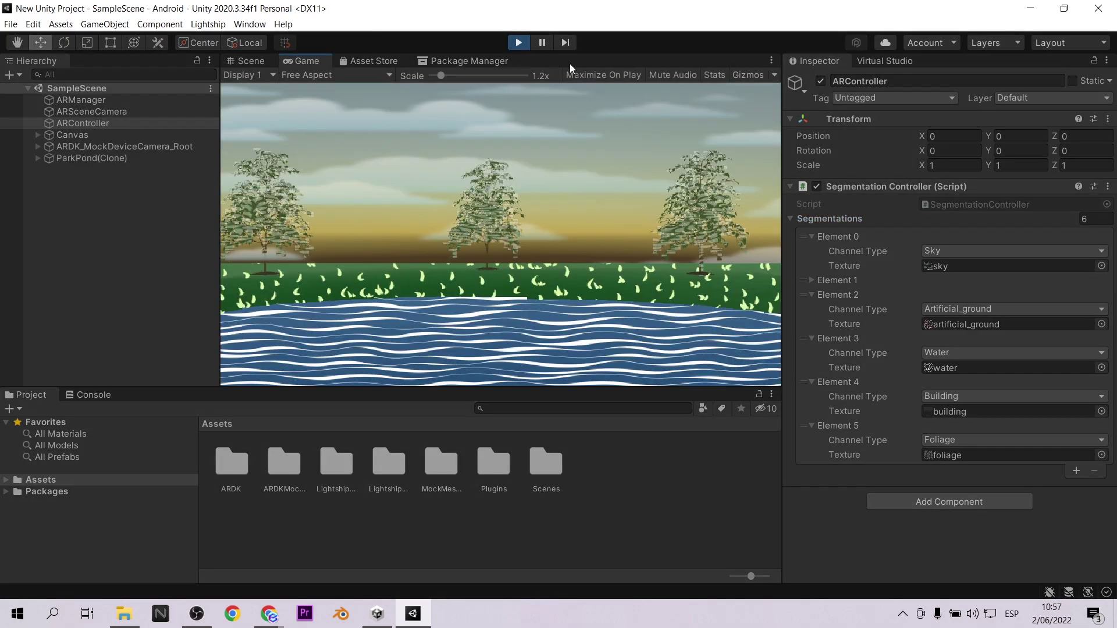
right_click_drag(438, 217, 642, 215)
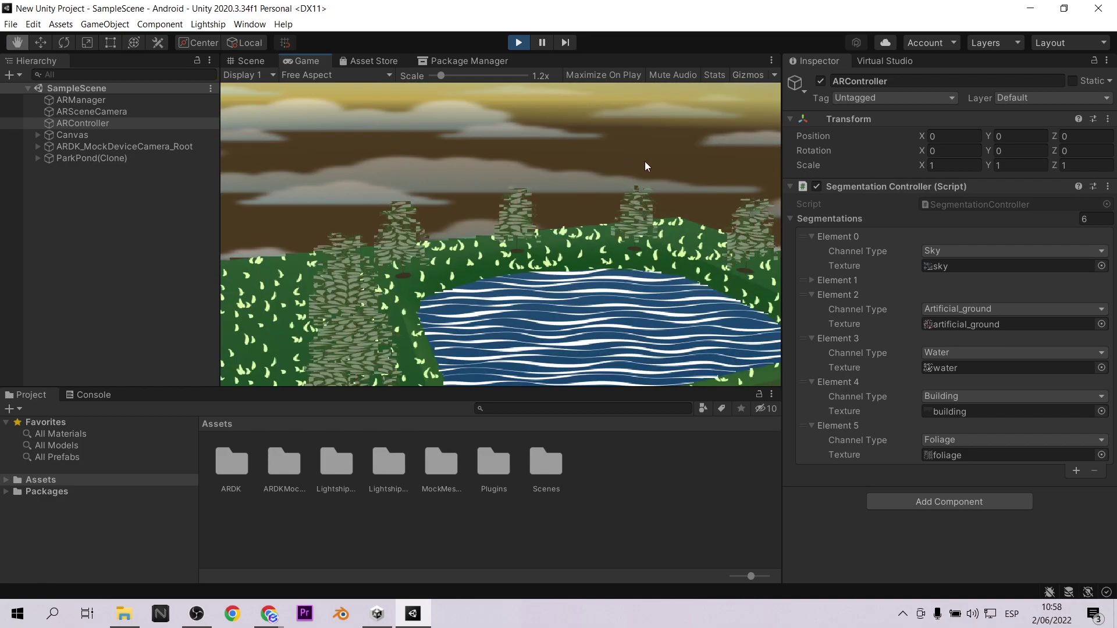
- Search the project assets for "sky", view the sky.png texture in the image viewer and close it
left_click(533, 409)
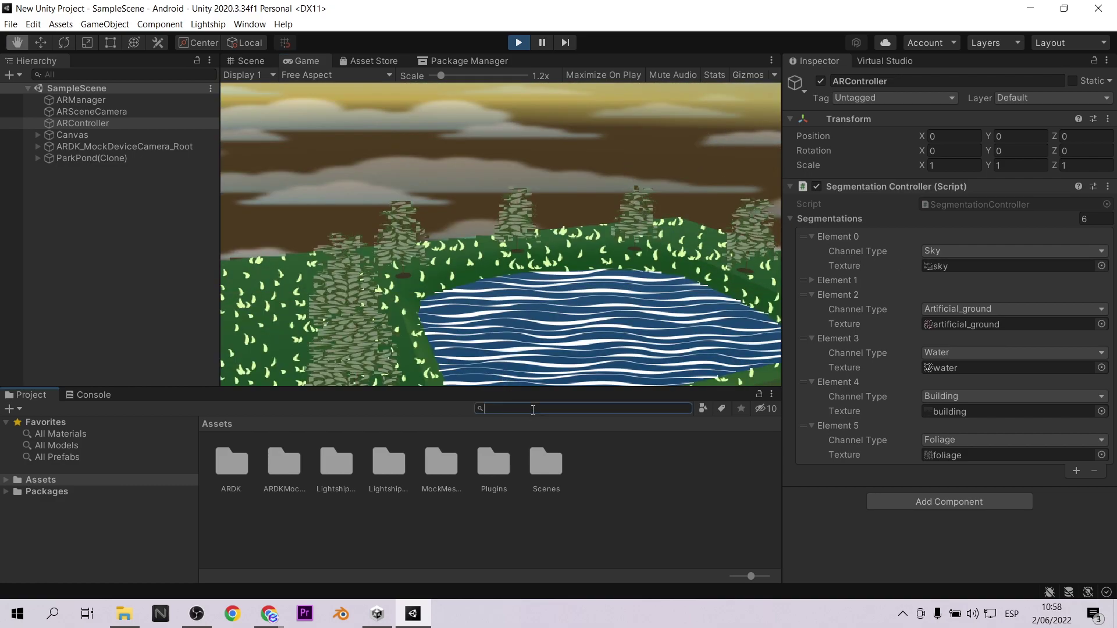
type("sky")
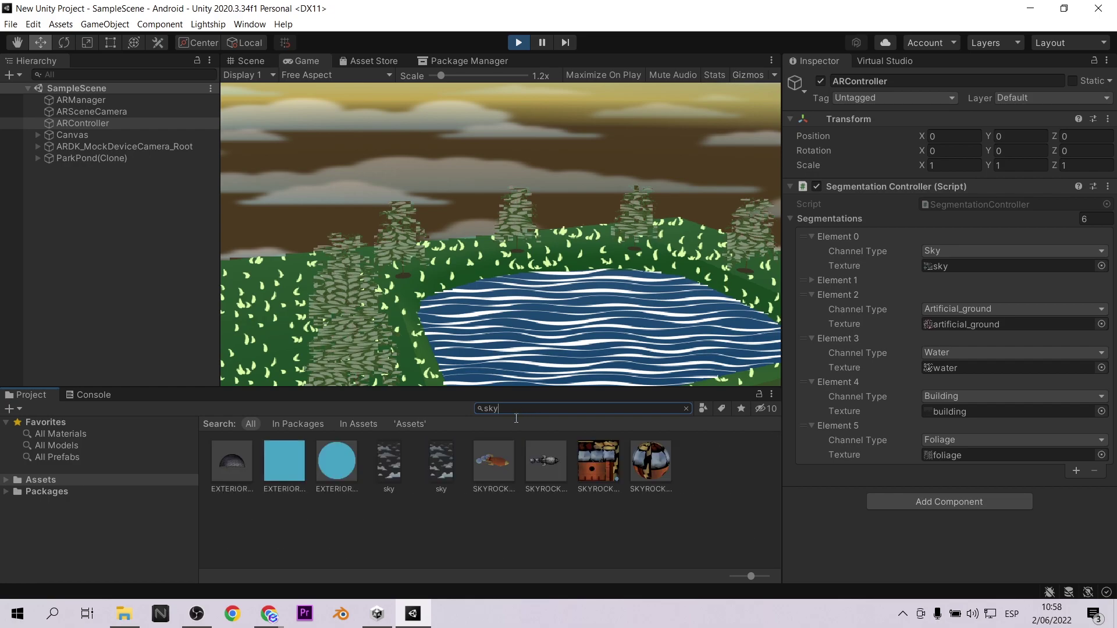
left_click(437, 470)
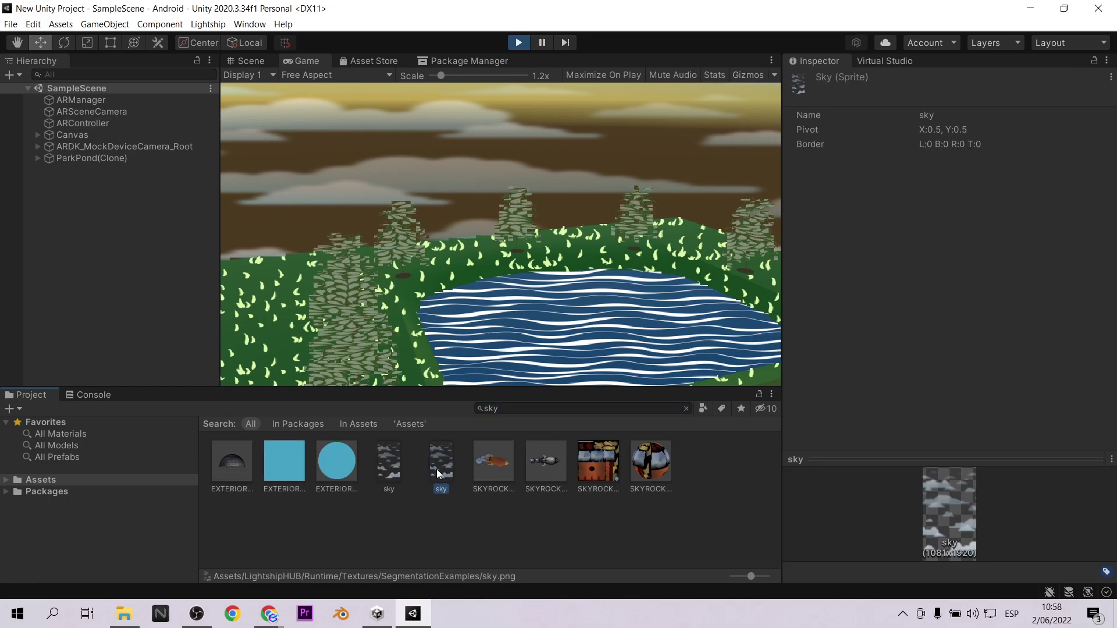
right_click(437, 469)
left_click(460, 196)
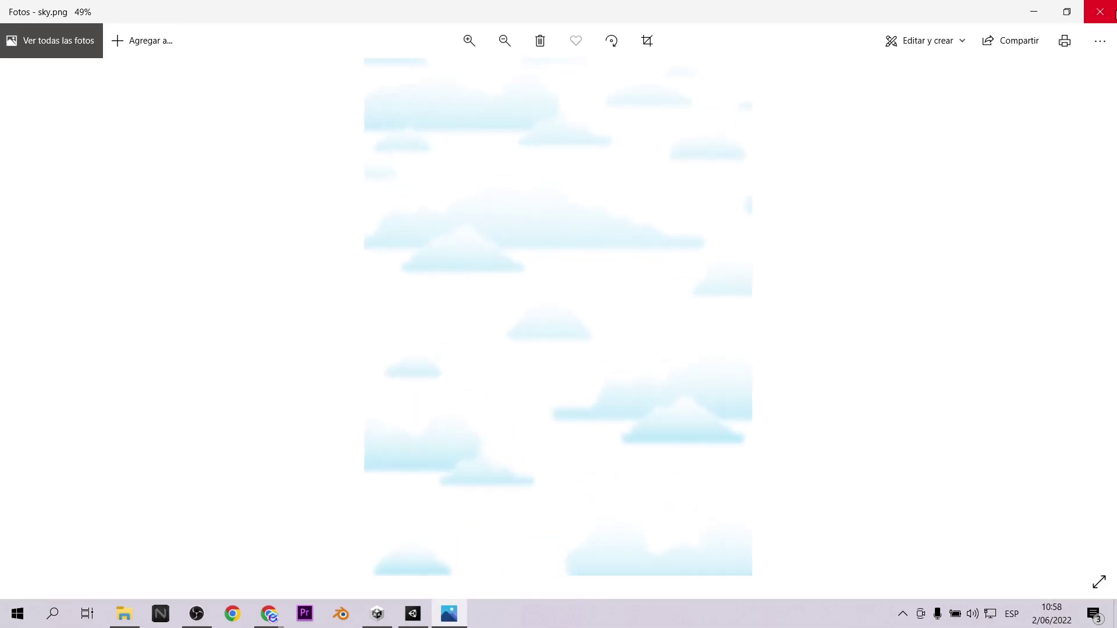
left_click(1100, 12)
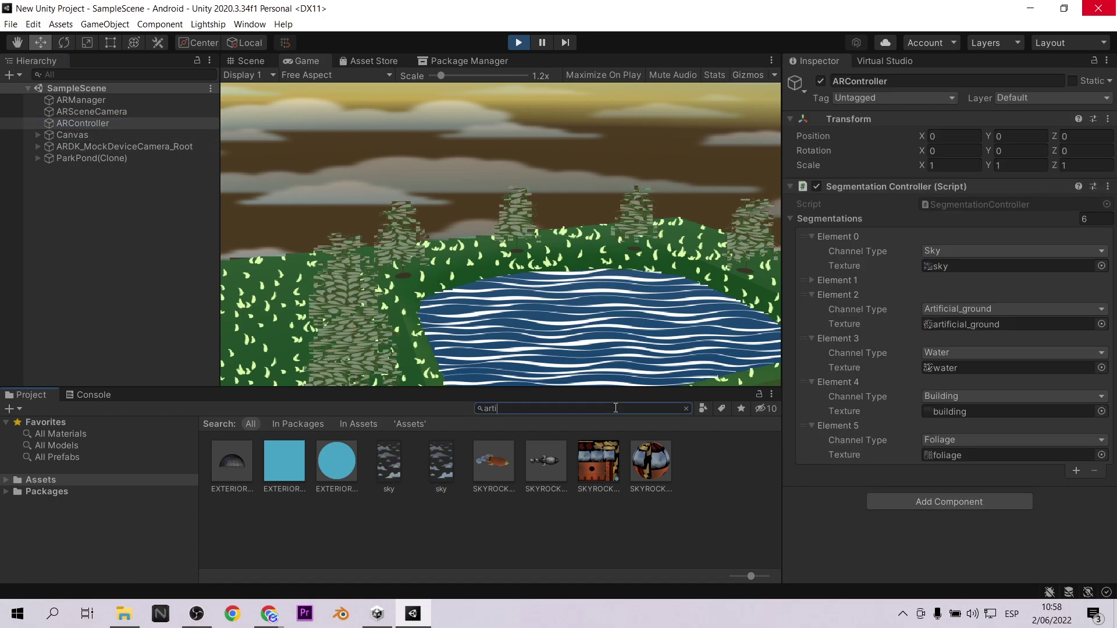
- Search the assets for "artificial", compare the path in the running scene with artificial_ground.png in the image viewer, and close the image
type("ificial")
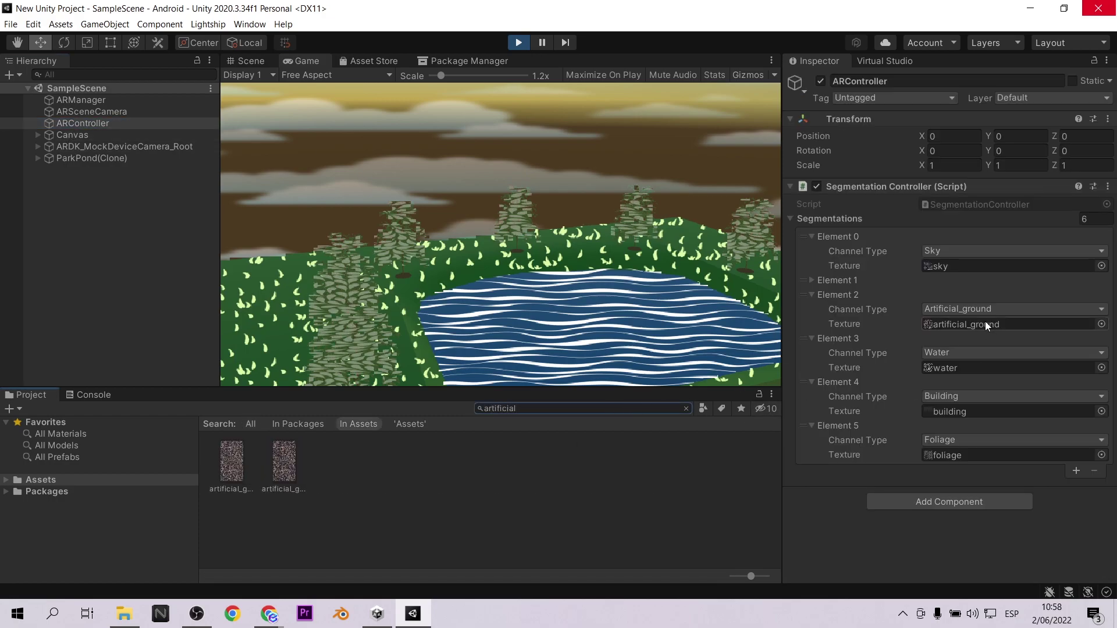
left_click(599, 270)
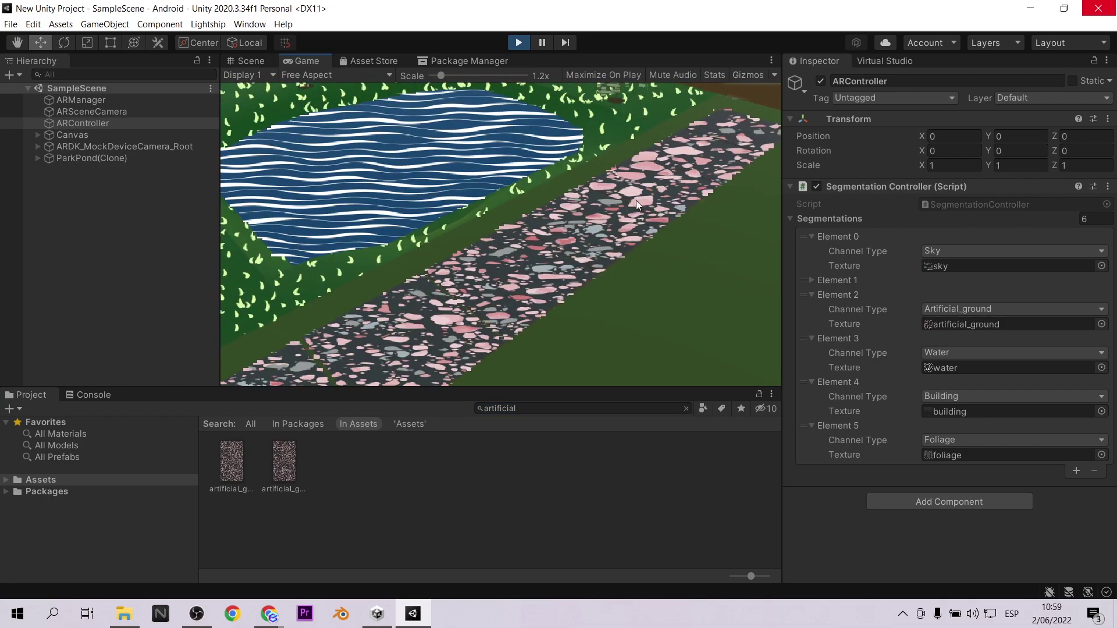
double_click(284, 462)
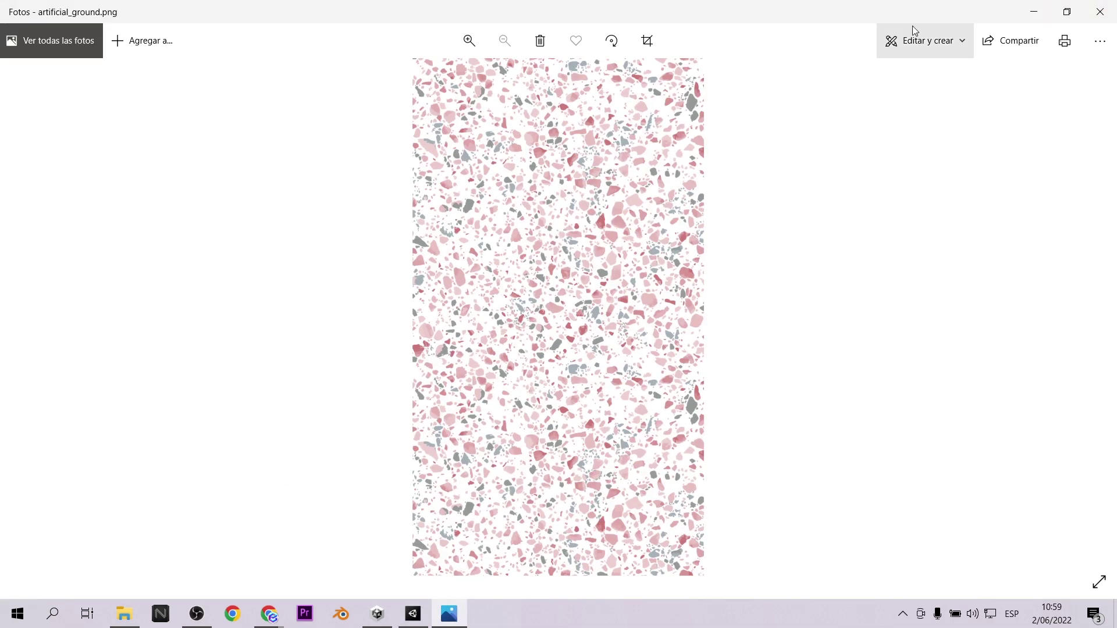
left_click(1100, 12)
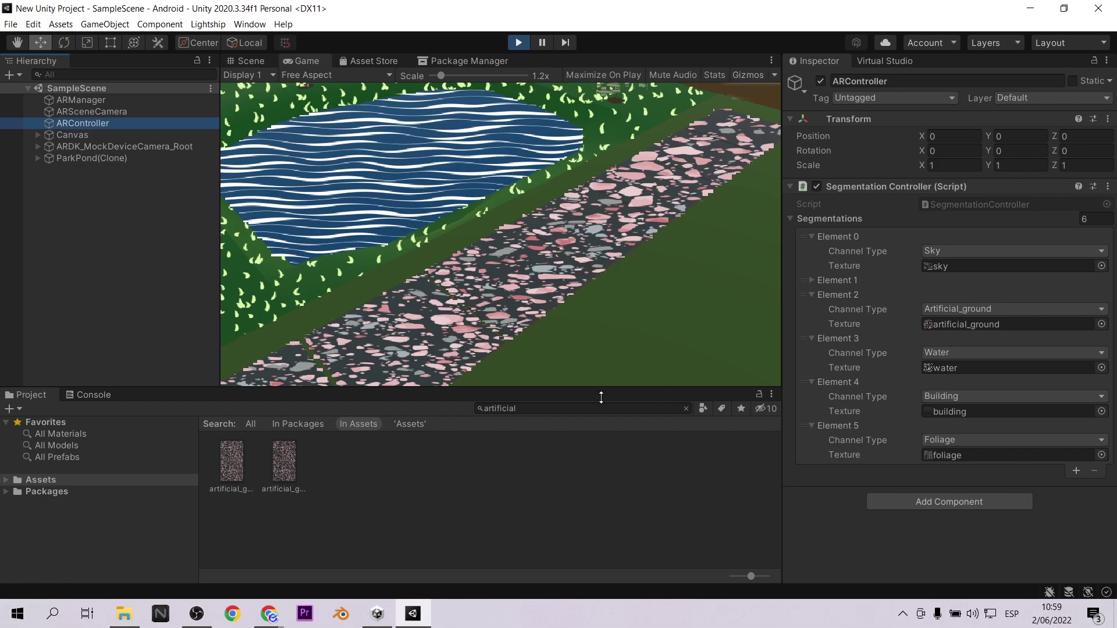
- Search the assets for "water", inspect the water texture and reselect ARController
left_click(581, 409)
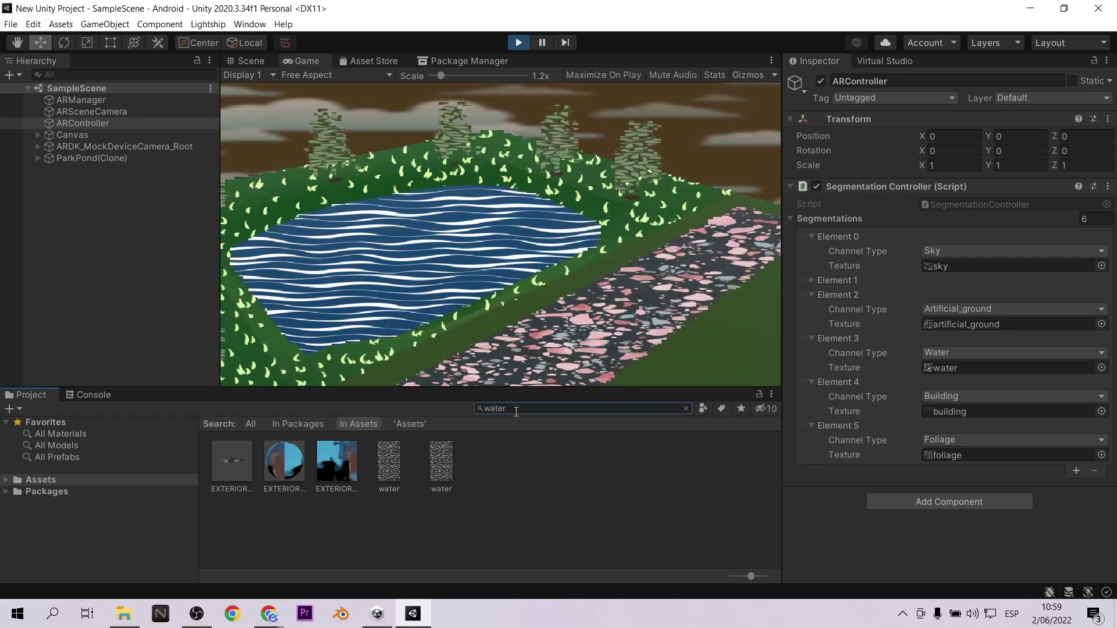
left_click(441, 466)
left_click(394, 462)
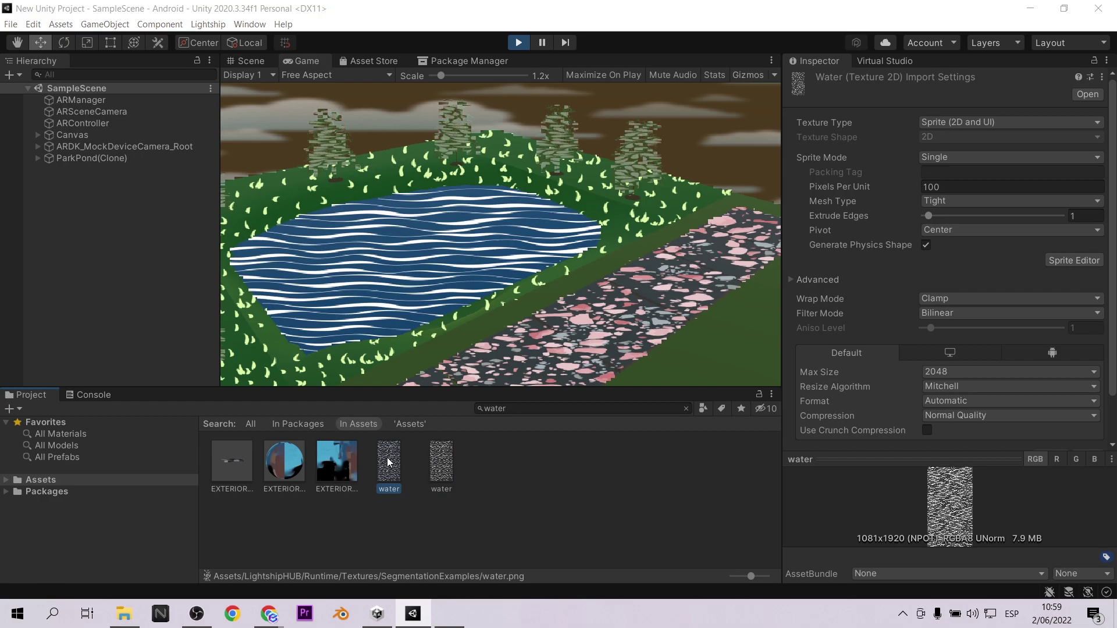
left_click(65, 121)
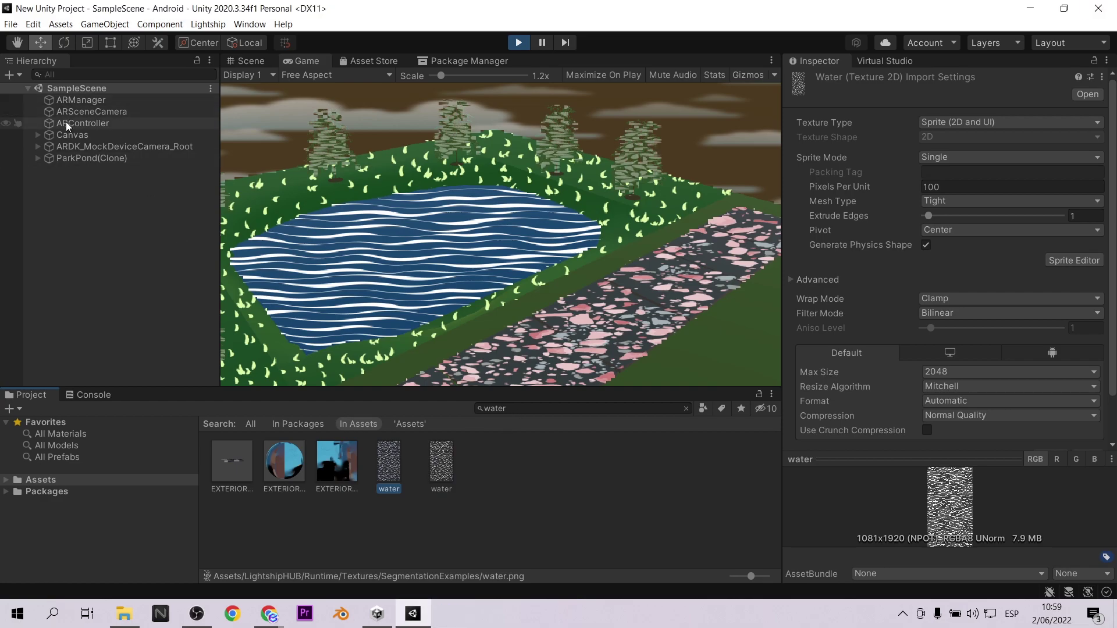
- Search the assets for "foliage", inspect the foliage texture and move through the running scene to view the trees and grass
left_click(663, 408)
type("foliage")
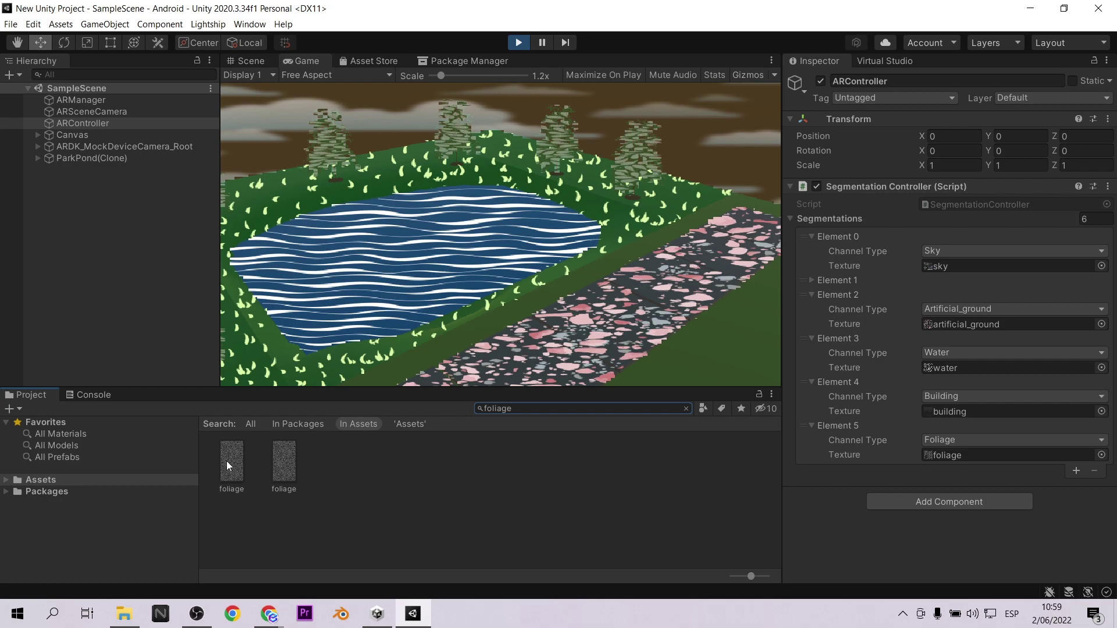
right_click_drag(494, 245, 287, 456)
key("w")
left_click(287, 459)
mouse_move(465, 245)
right_mouse_down()
mouse_move(499, 232)
mouse_move(480, 228)
right_mouse_up()
key("s")
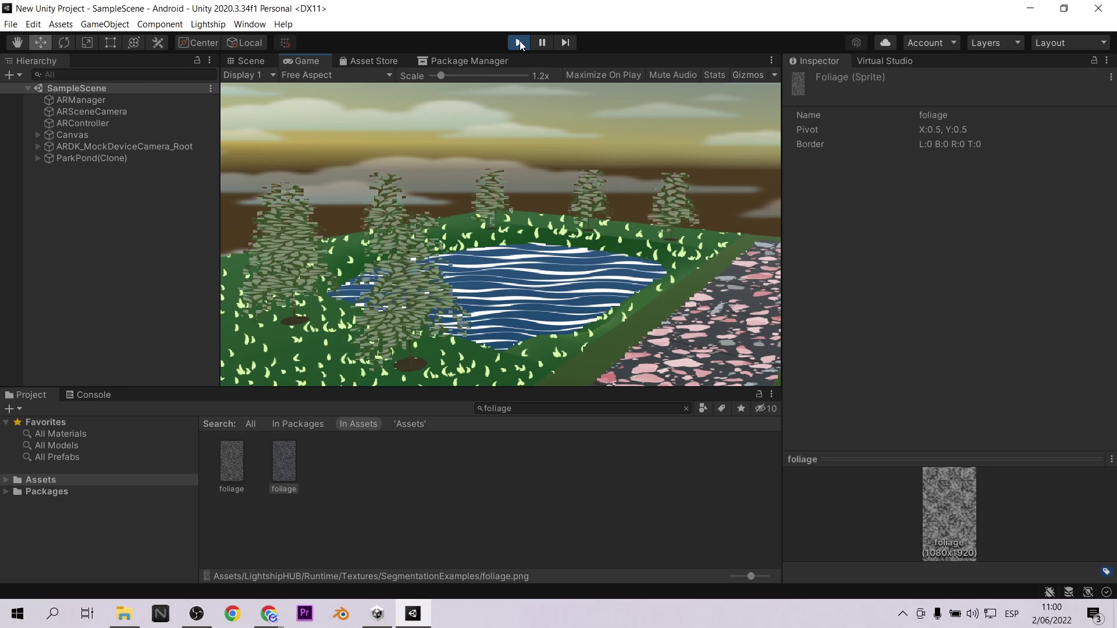
- Stop Play mode and change the Virtual Studio mock scene to ExteriorScene
left_click(519, 42)
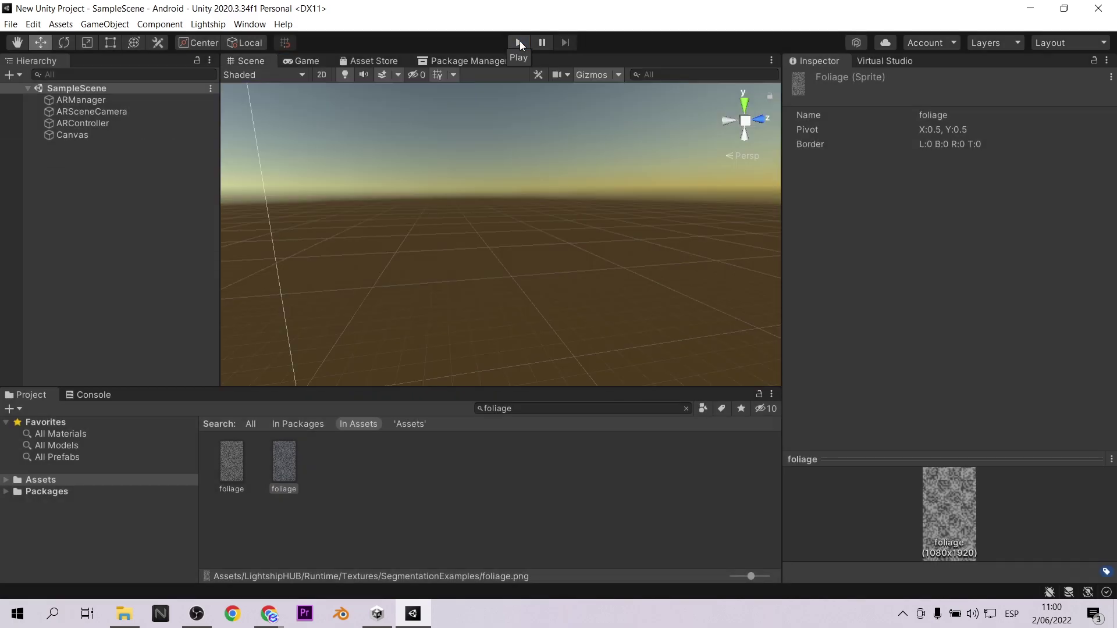
left_click(82, 111)
left_click(90, 123)
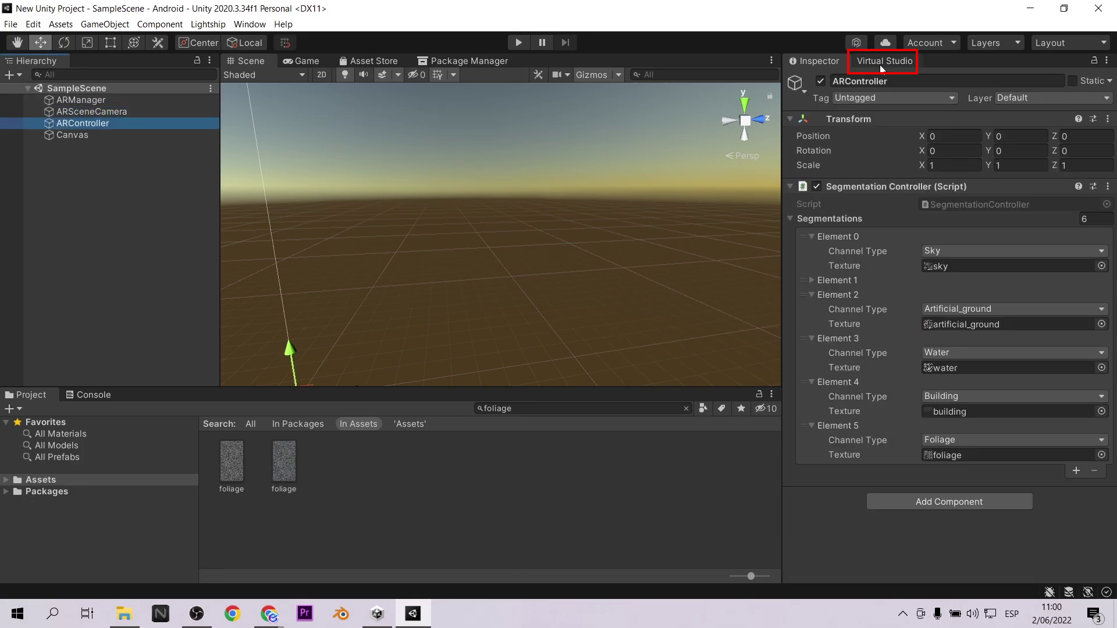
left_click(880, 62)
left_click(944, 157)
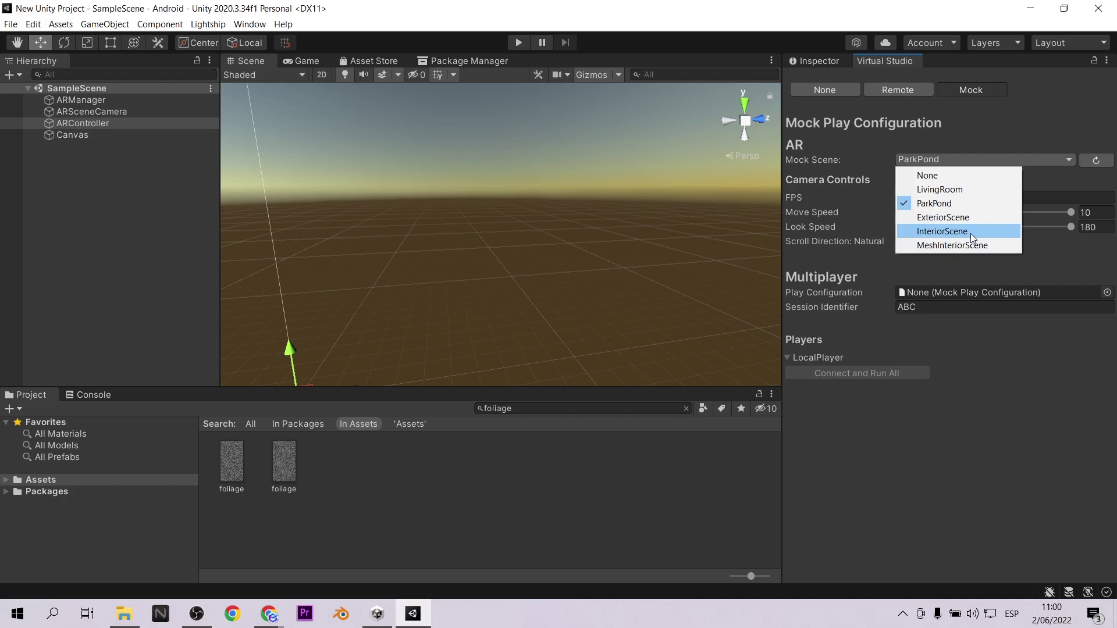
left_click(960, 219)
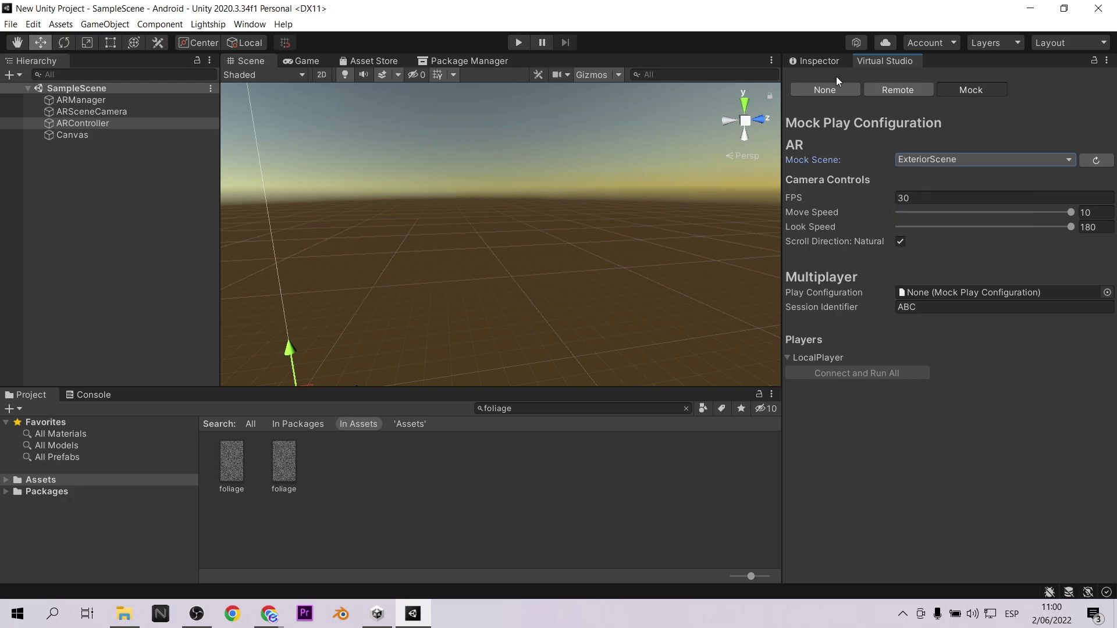
- Run the scene in Play mode and look around the ExteriorScene mock environment toward the buildings
left_click(512, 48)
right_click_drag(535, 206, 822, 215)
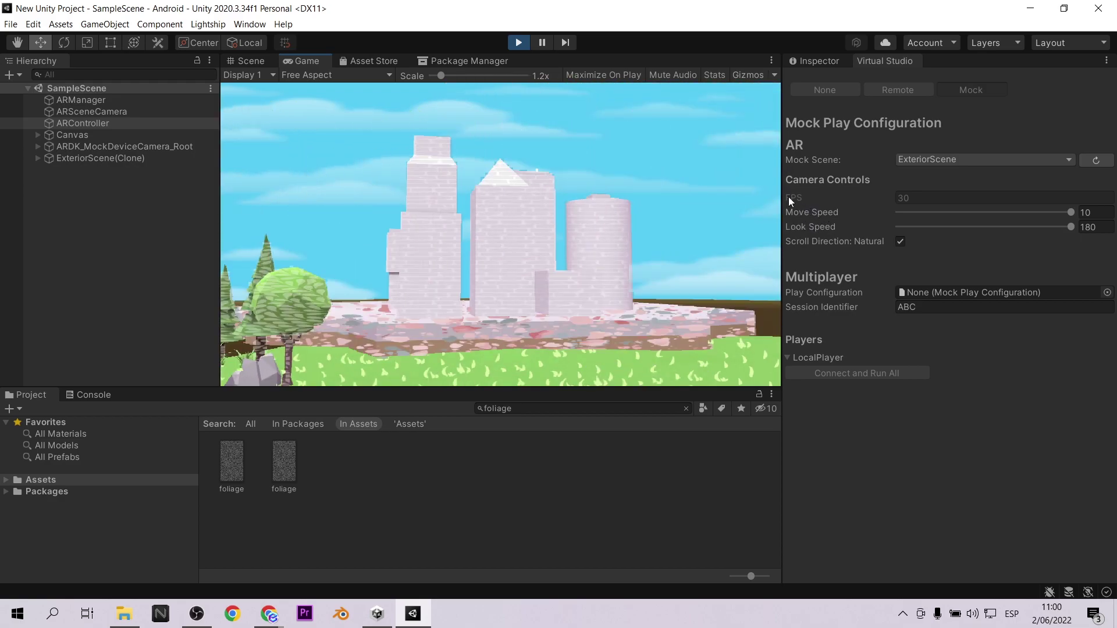
- Review ARController's segmentation elements, search the assets for "building", and examine building.png up close in the image viewer
left_click(83, 123)
left_click(819, 61)
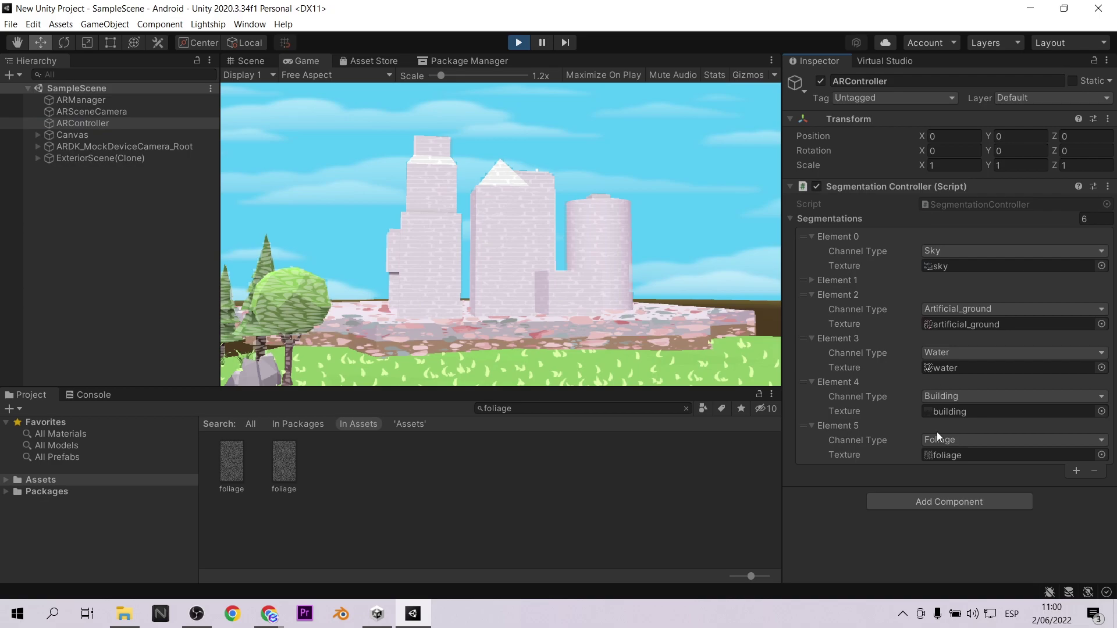
type("building")
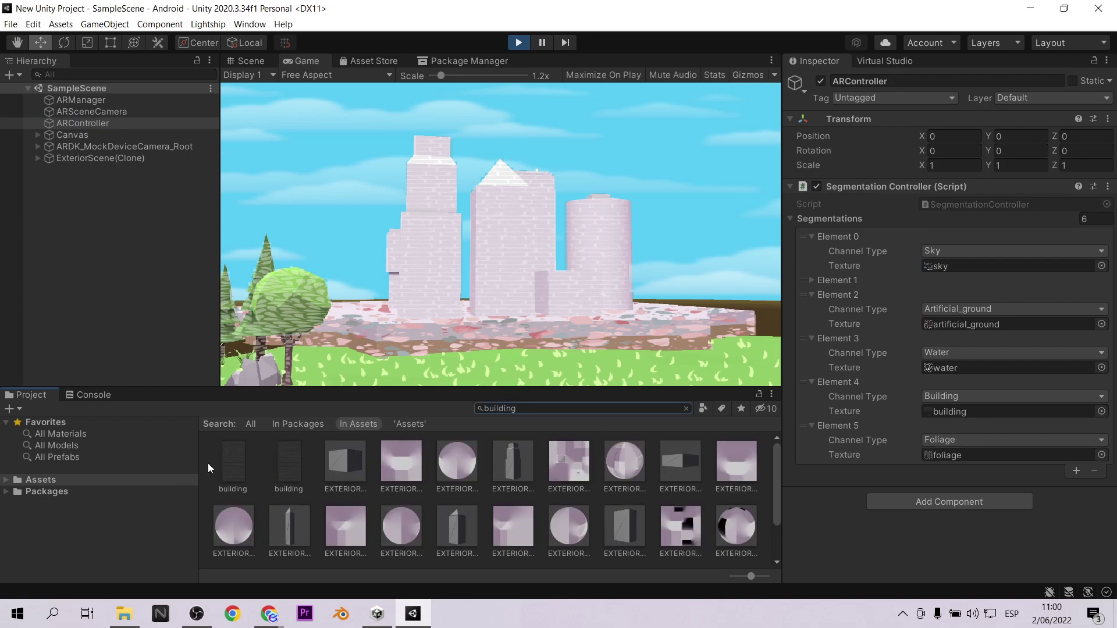
left_click(231, 468)
double_click(290, 458)
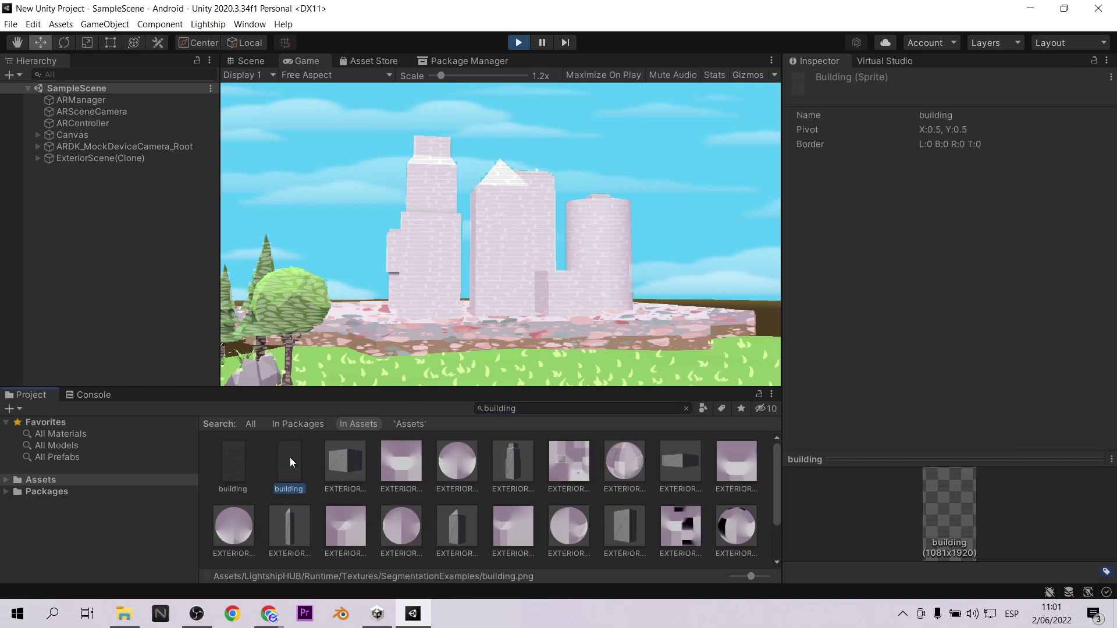
scroll(524, 245, "up", 5, "ctrl")
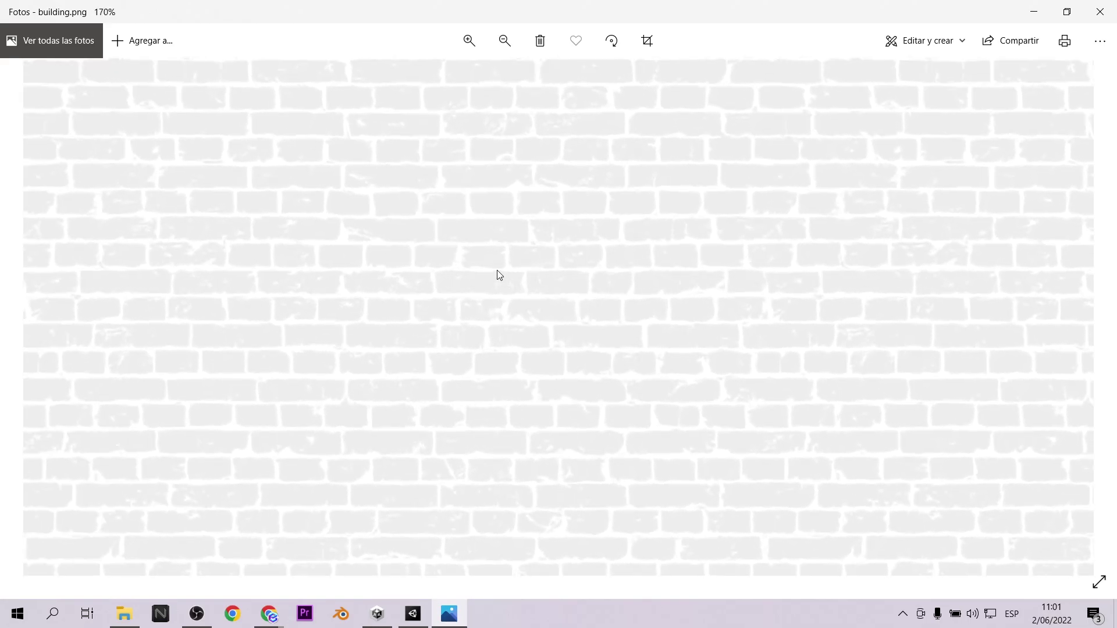
scroll(486, 273, "down", 5, "ctrl")
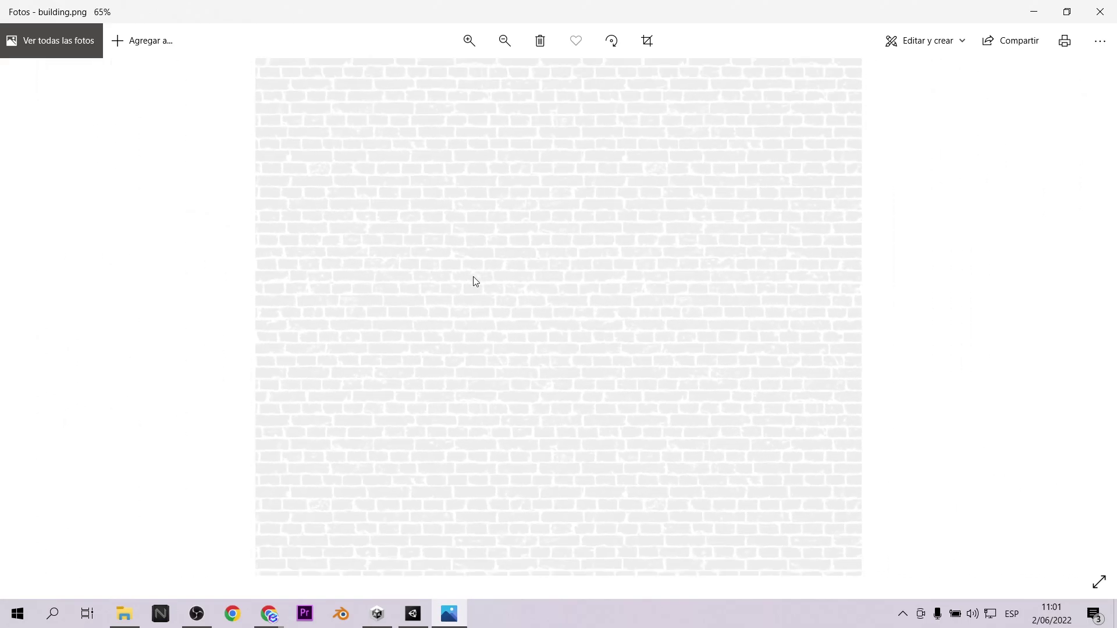
- Return to the Unity project, import universe.jpg from the Lightship segmentation sky folder into Assets and show its import settings
scroll(476, 282, "down", 1, "ctrl")
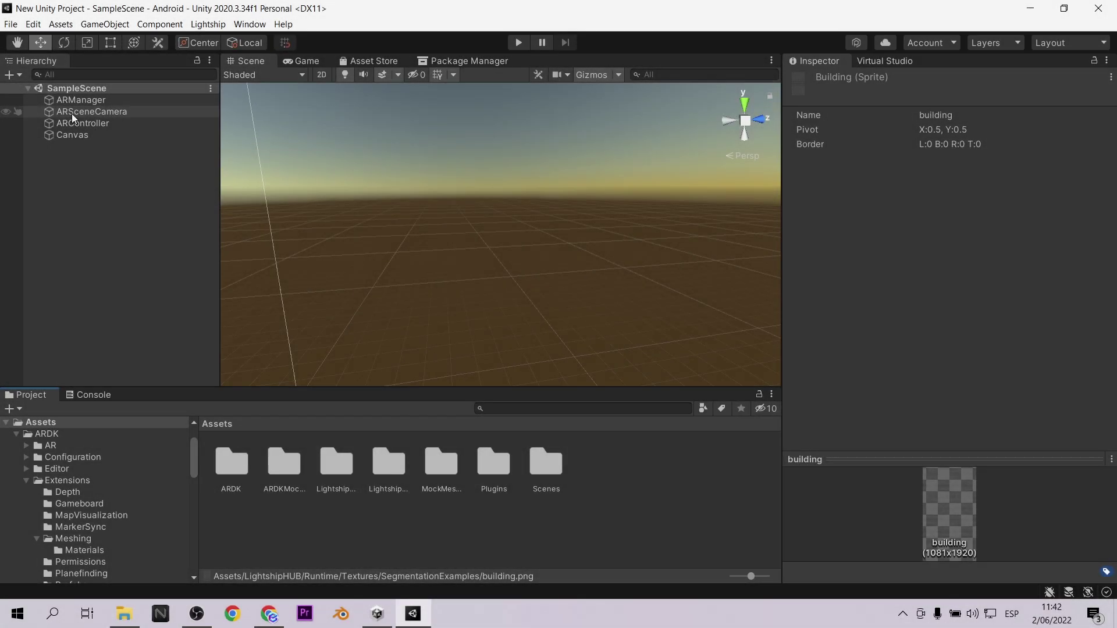
left_click(87, 111)
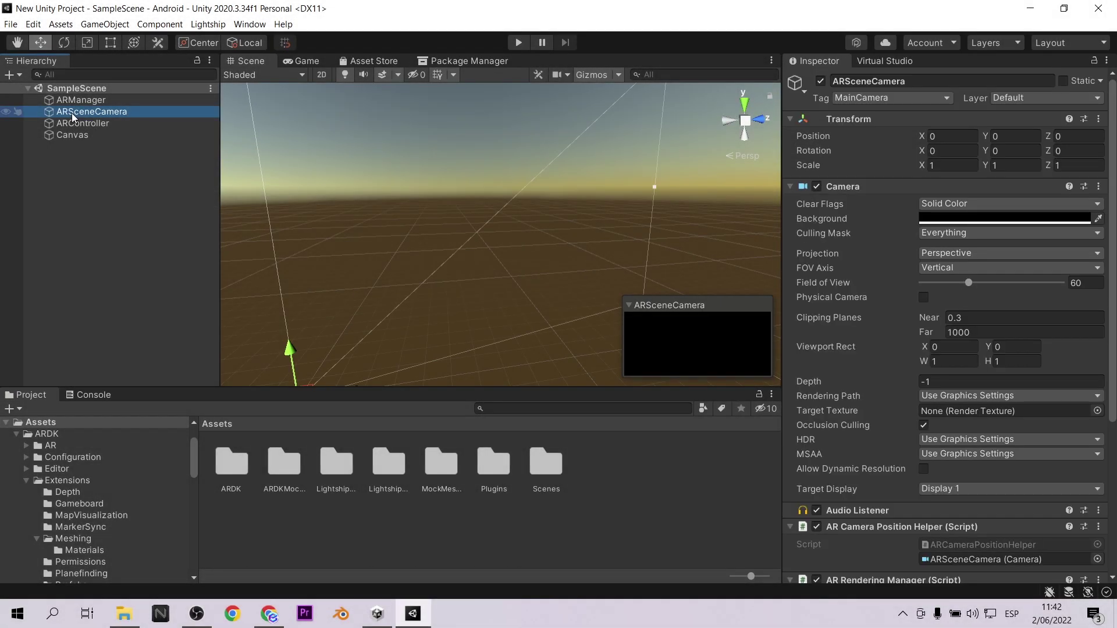
left_click(124, 614)
left_click_drag(532, 186, 750, 504)
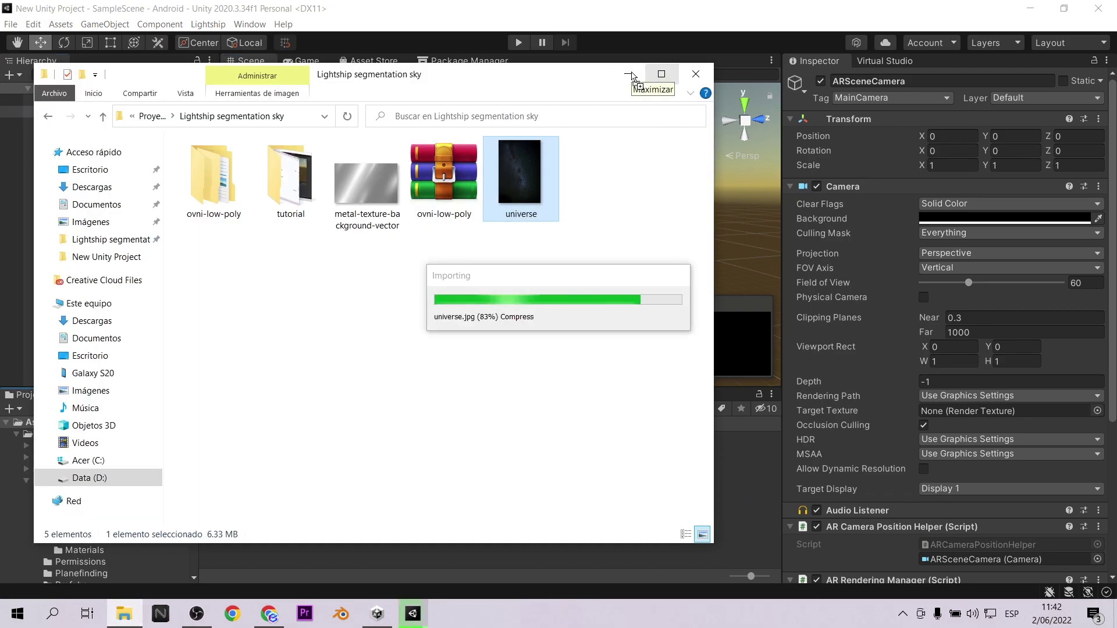
left_click(630, 74)
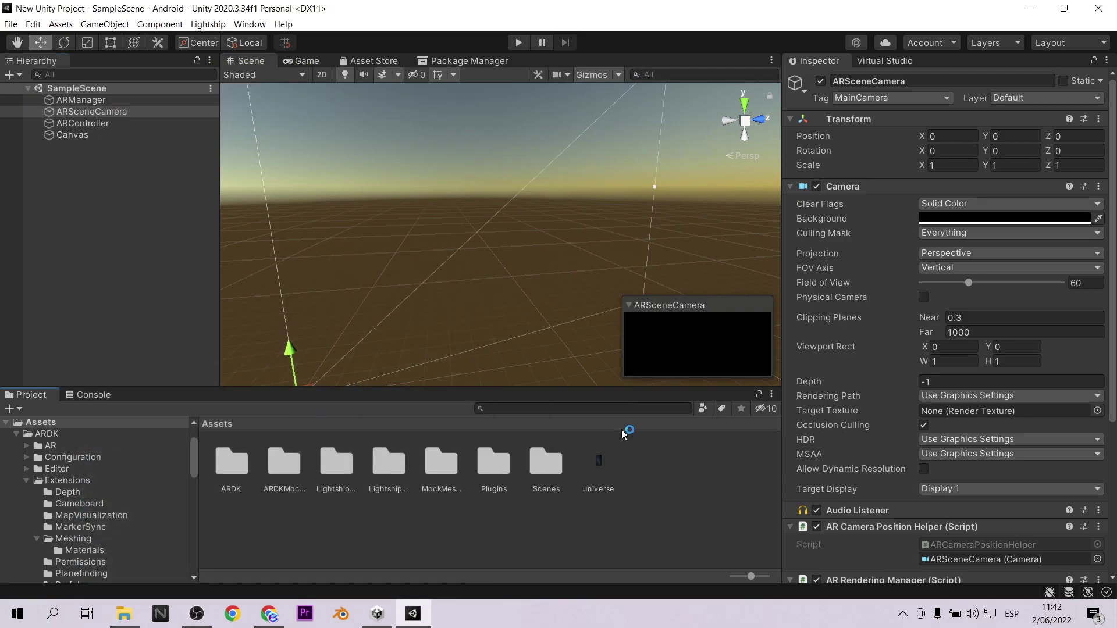
left_click(602, 464)
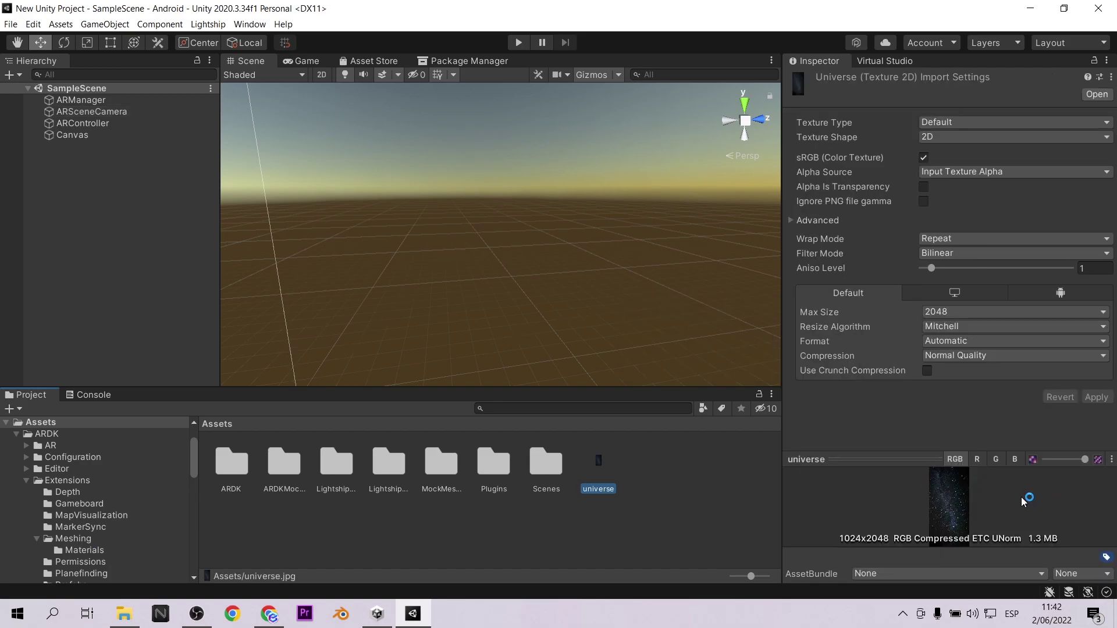
- Remove the Foliage, Building, Water and Artificial_ground elements from ARController's segmentations
left_click(99, 112)
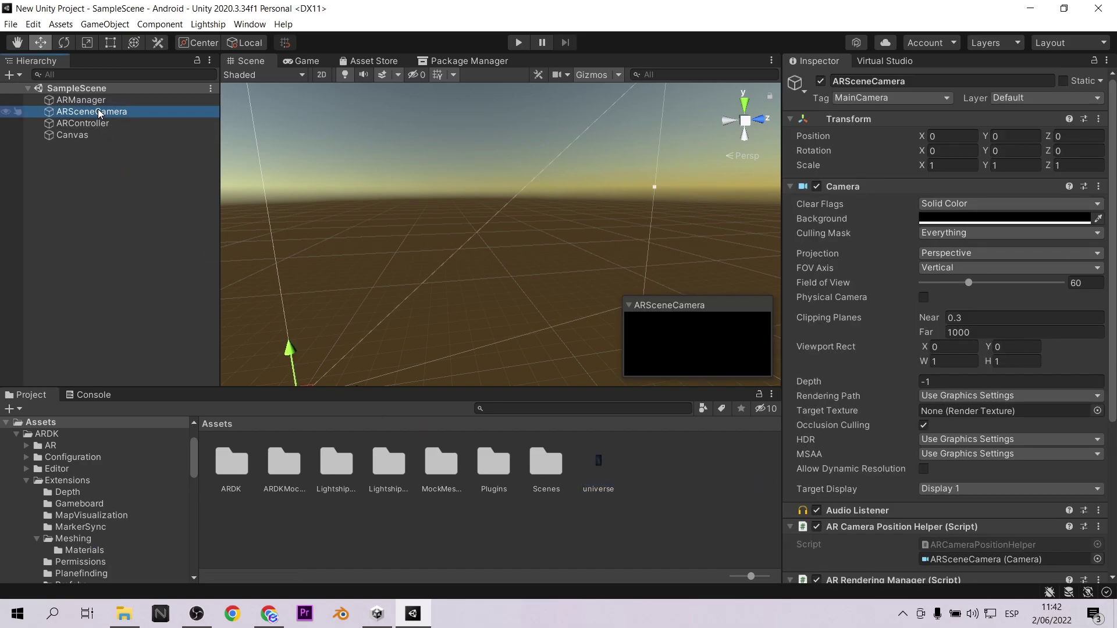
left_click(90, 123)
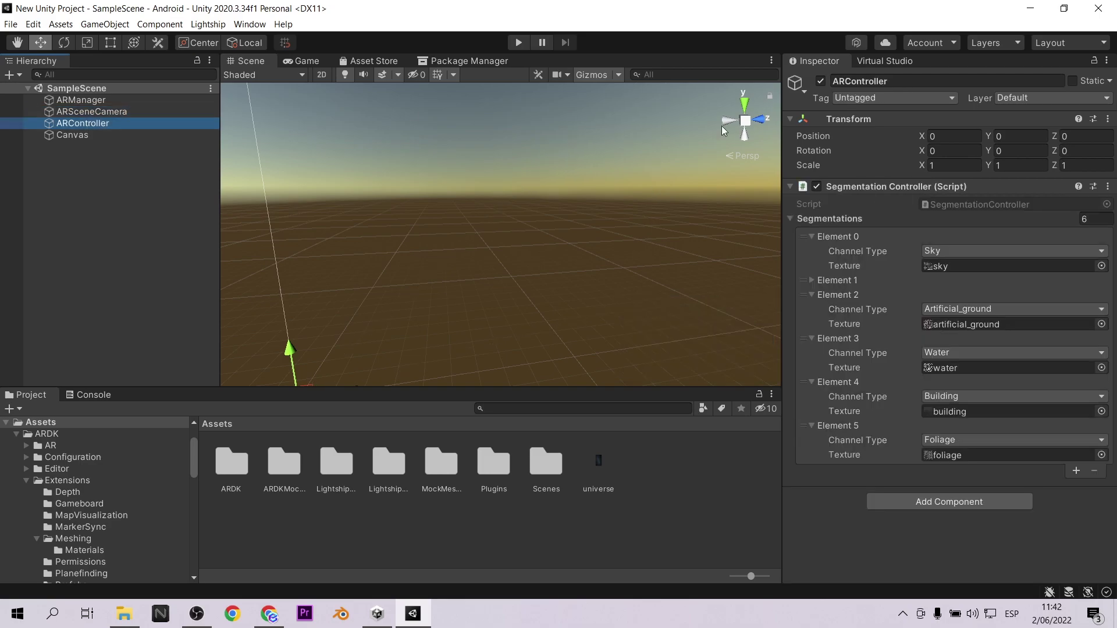
left_click(844, 427)
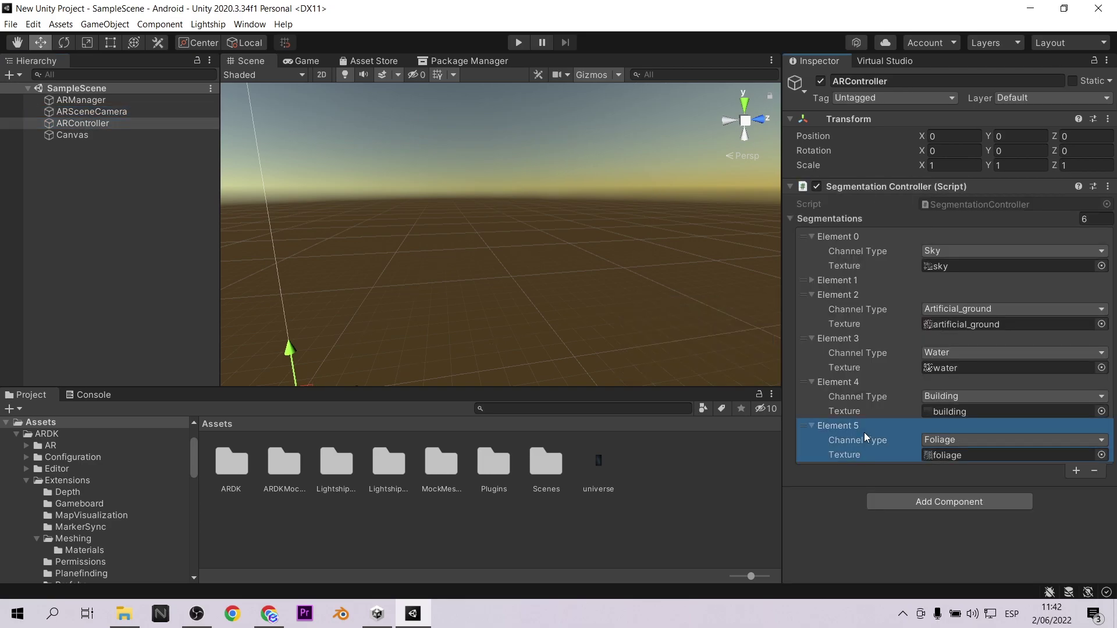
left_click(1097, 472)
left_click(1097, 429)
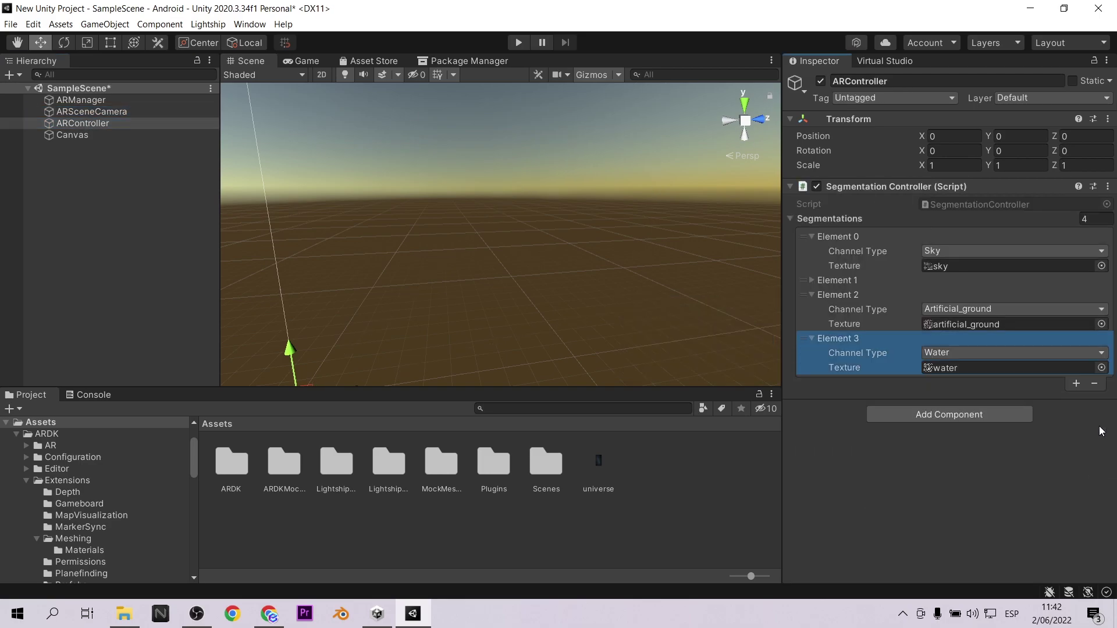
left_click(1095, 385)
left_click(1095, 342)
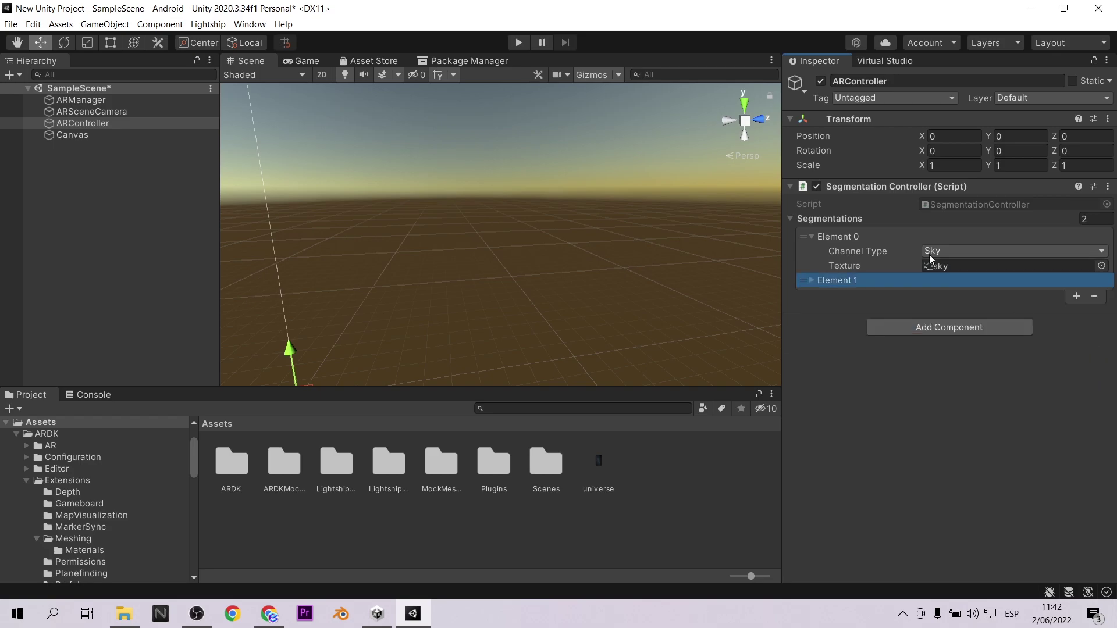
- Assign the universe texture to ARController's Sky element and remove the Ground element
left_click_drag(598, 464, 949, 273)
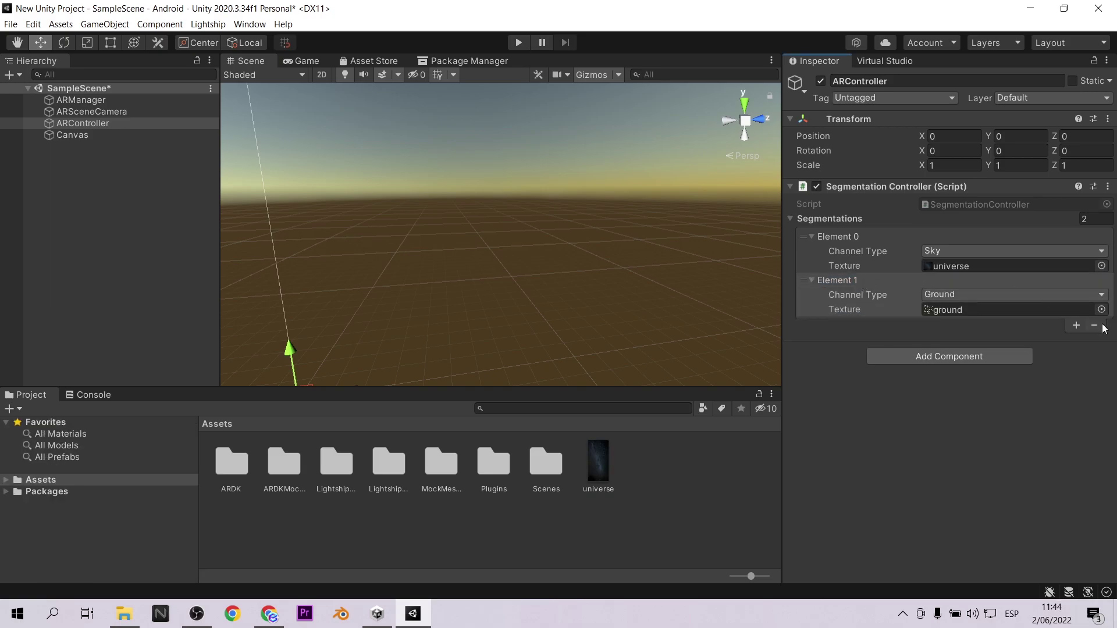
left_click(1096, 326)
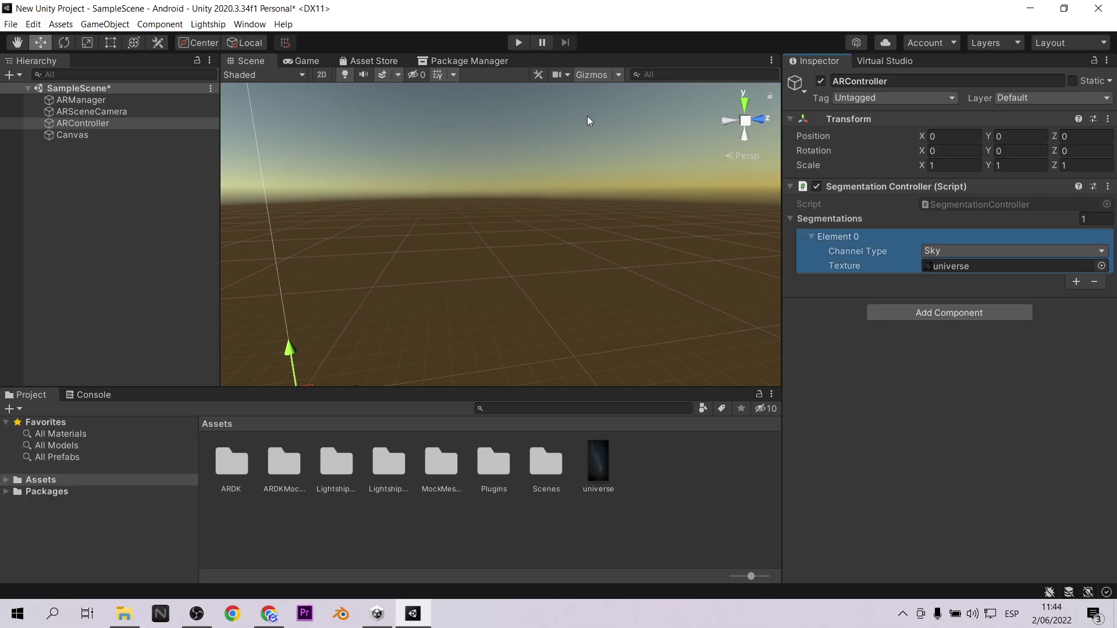
left_click(811, 236)
left_click(813, 236)
- Run the scene in Play mode, move around the park mock environment to view the universe sky, and stop it
left_click(518, 42)
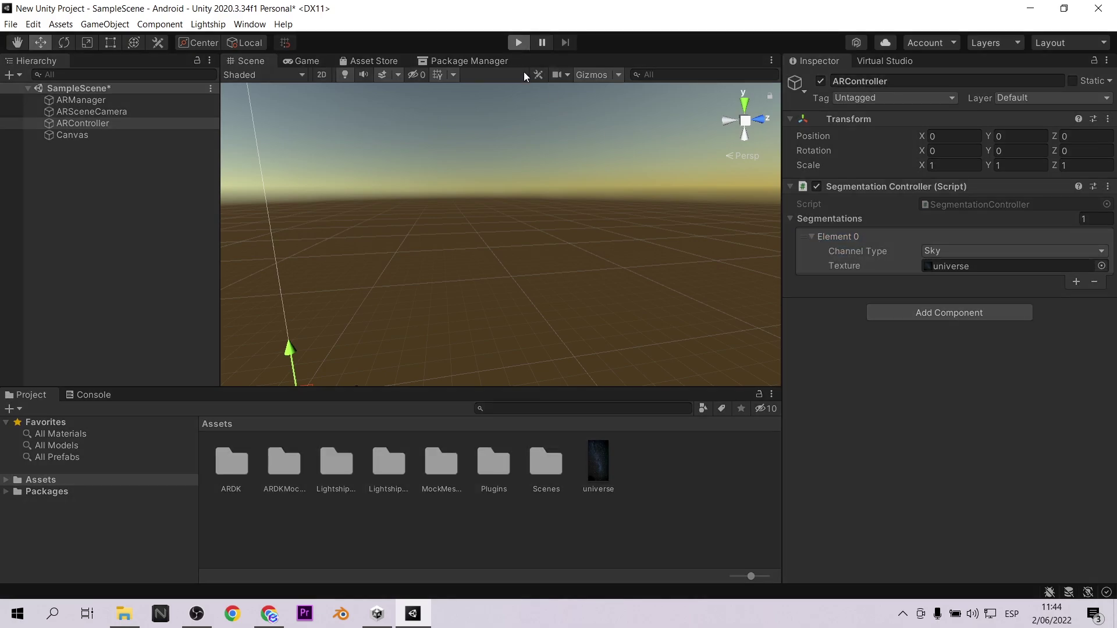
mouse_move(501, 226)
right_mouse_down()
mouse_move(372, 229)
mouse_move(504, 198)
mouse_move(676, 225)
mouse_move(620, 205)
mouse_move(606, 247)
mouse_move(558, 276)
mouse_move(599, 239)
mouse_move(563, 253)
mouse_move(516, 236)
right_mouse_up()
key("w")
key("s")
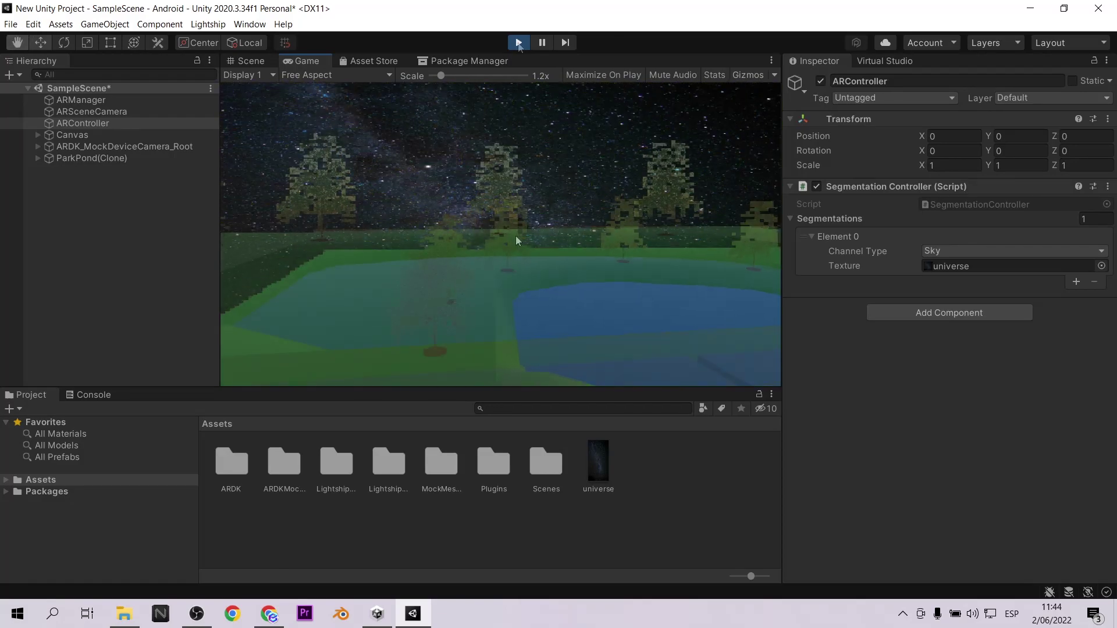
left_click(517, 43)
- Open the build settings and build and run SampleScene on the Android device
left_click(11, 23)
left_click(93, 173)
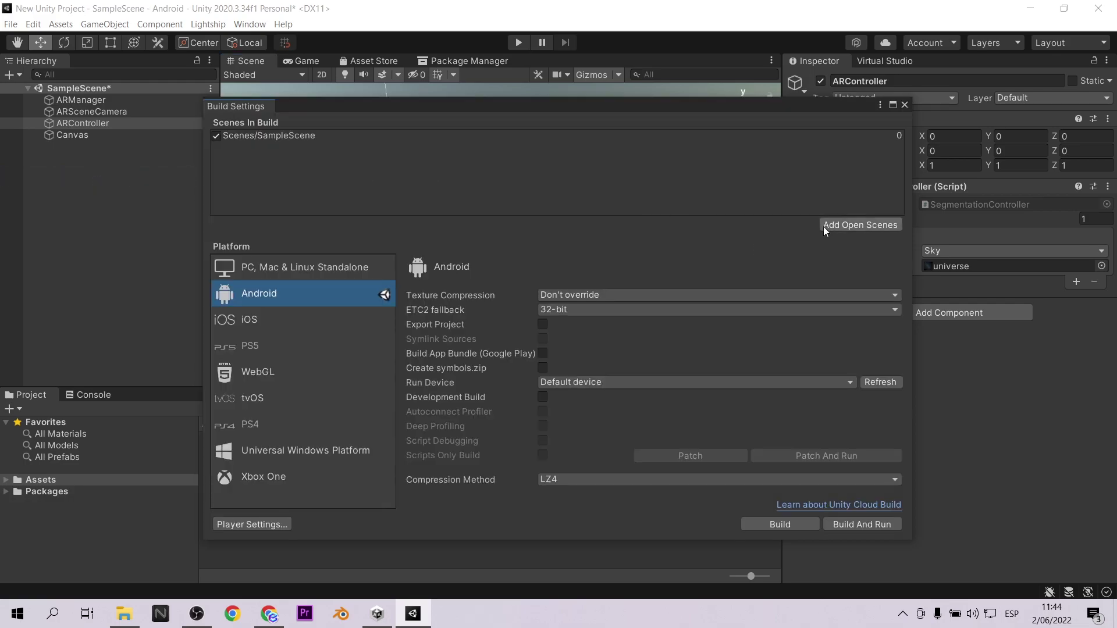
left_click(843, 526)
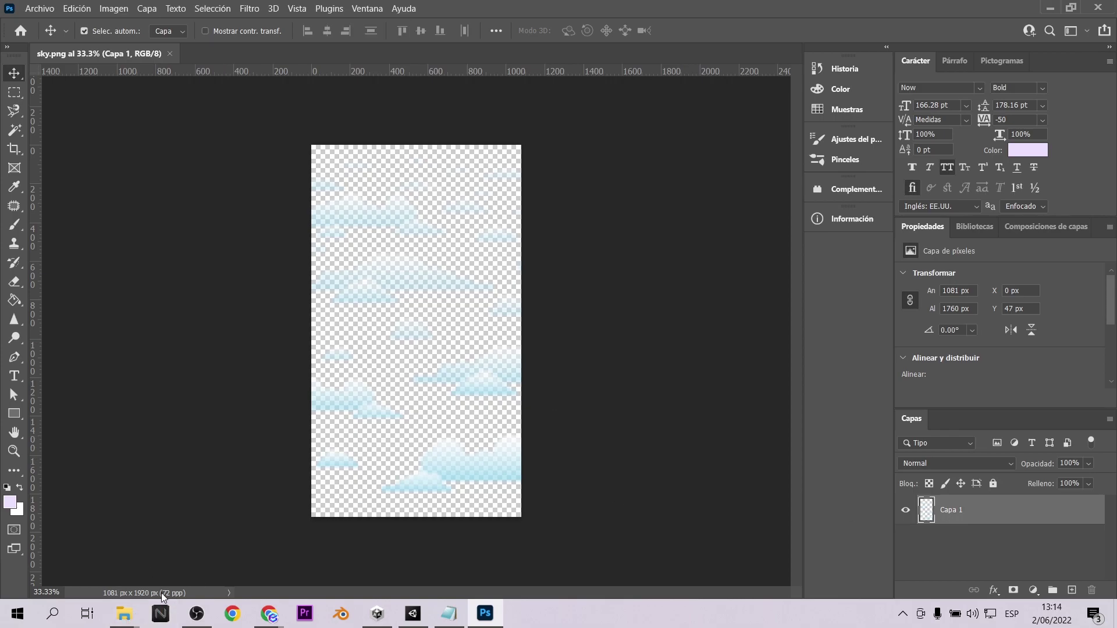
- In Photoshop, place the cloud image from the Lightship segmentation sky folder into sky.png and position it low on the canvas
mouse_move(124, 614)
left_click(62, 560)
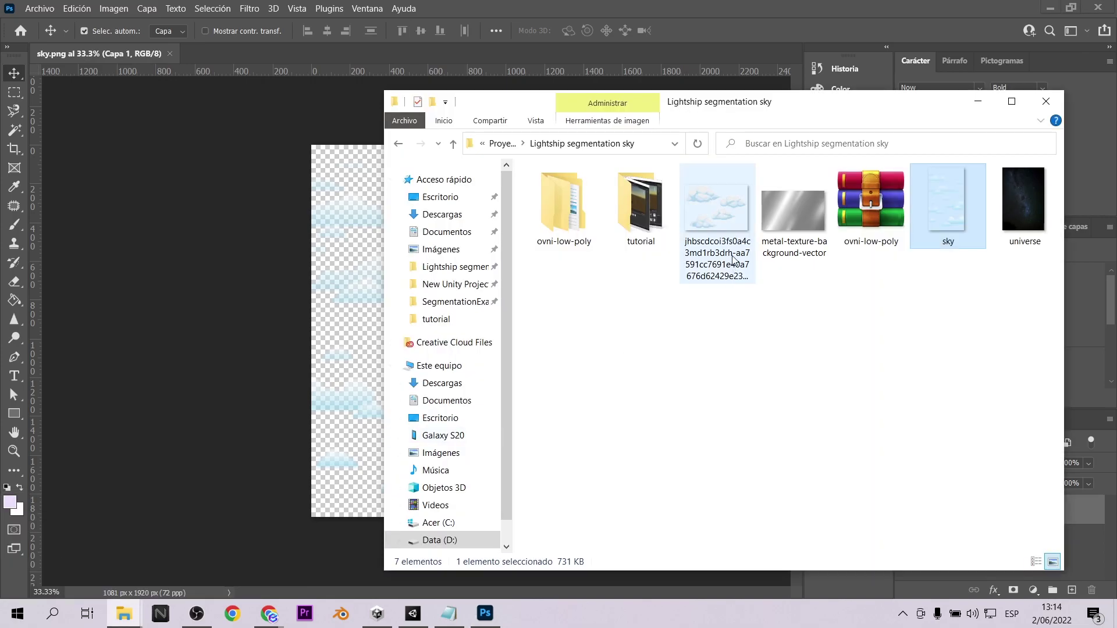
left_click(731, 203)
left_click_drag(682, 211, 355, 267)
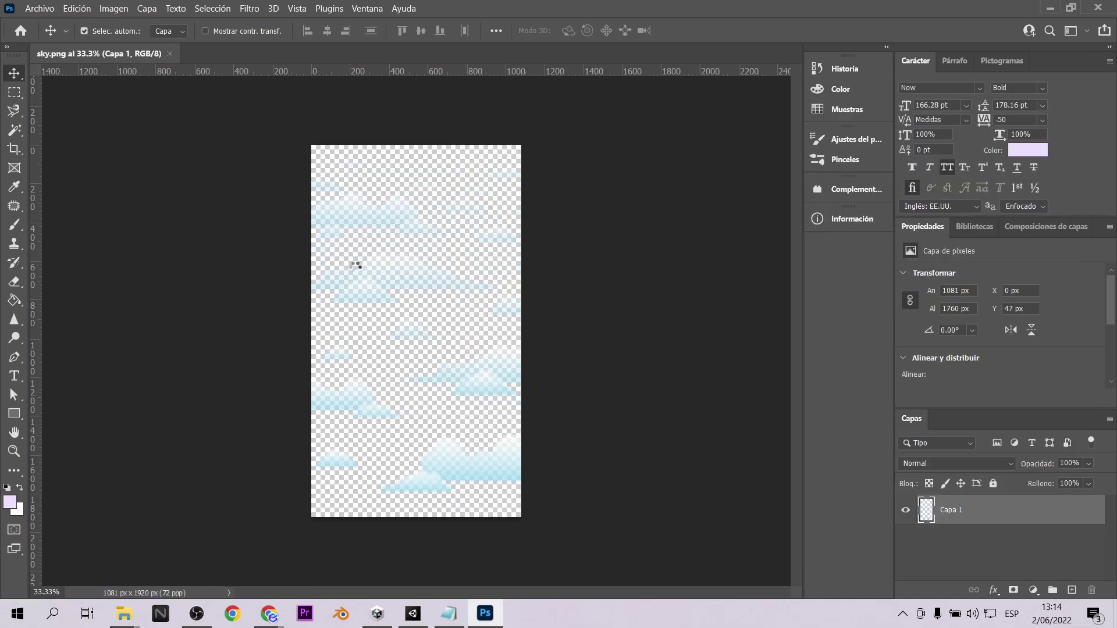
left_click_drag(459, 360, 544, 427)
left_click_drag(446, 407, 429, 481)
left_click_drag(354, 397, 328, 385)
key("Return")
- Duplicate the placed cloud layer, move the copy higher on the canvas and adjust it with Free Transform
right_click(995, 511)
left_click(811, 28)
left_click(686, 163)
left_click_drag(457, 432, 431, 253)
key("ctrl+t")
left_click_drag(505, 204, 512, 217)
left_click_drag(488, 244, 501, 276)
key("Return")
- Duplicate the cloud layer again, scale the copy down and place it near the canvas's upper right corner
right_click(973, 544)
left_click(868, 30)
left_click(686, 163)
key("ctrl+t")
left_click_drag(496, 388, 453, 159)
left_click_drag(419, 196, 488, 177)
left_click_drag(520, 138, 499, 157)
left_click_drag(454, 199, 470, 195)
key("Return")
- Hide the original clouds layer Capa 1, then transform the lower cloud group and reposition the middle one
scroll(384, 309, "down", 2, "alt")
scroll(1005, 565, "down", 2)
left_click(905, 566)
left_click(440, 447)
key("ctrl+t")
left_click_drag(502, 370, 488, 381)
key("Return")
left_click_drag(438, 319, 447, 331)
left_click(455, 216)
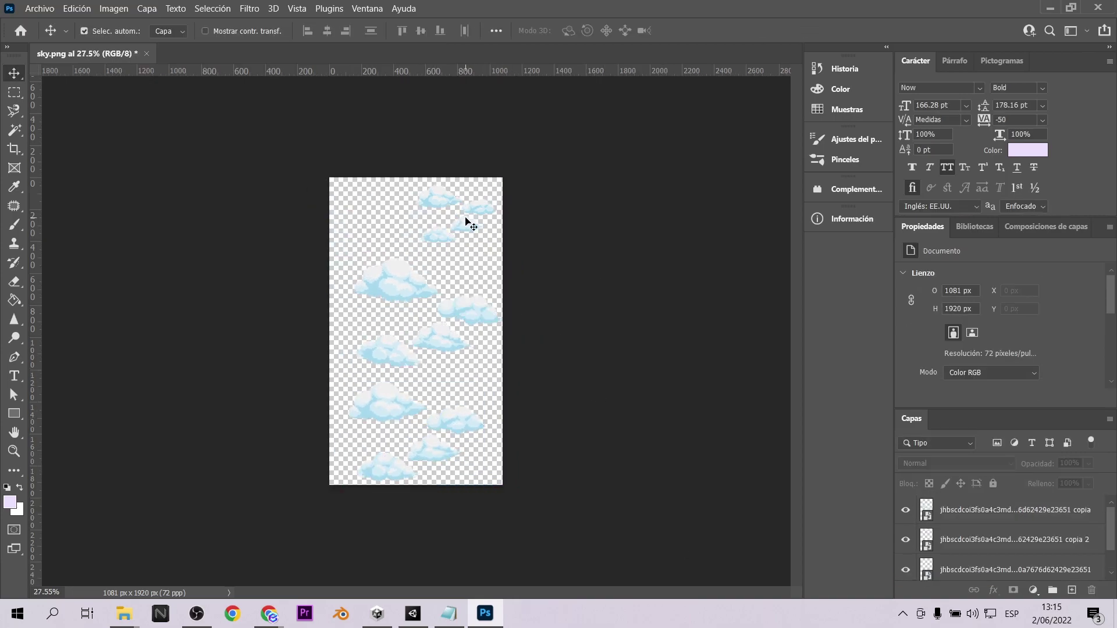
- Copy the small cloud group to the canvas's upper left, transform it to fit, and rearrange the other cloud groups
left_click(466, 221)
left_click_drag(466, 221, 364, 211, "alt")
left_click(956, 545)
key("ctrl+t")
left_click_drag(427, 185, 398, 204)
left_click_drag(369, 227, 372, 219)
left_click_drag(405, 184, 410, 194)
left_click_drag(377, 214, 454, 147)
key("Return")
left_click_drag(443, 204, 444, 218)
left_click_drag(397, 288, 367, 283)
left_click_drag(399, 411, 399, 400)
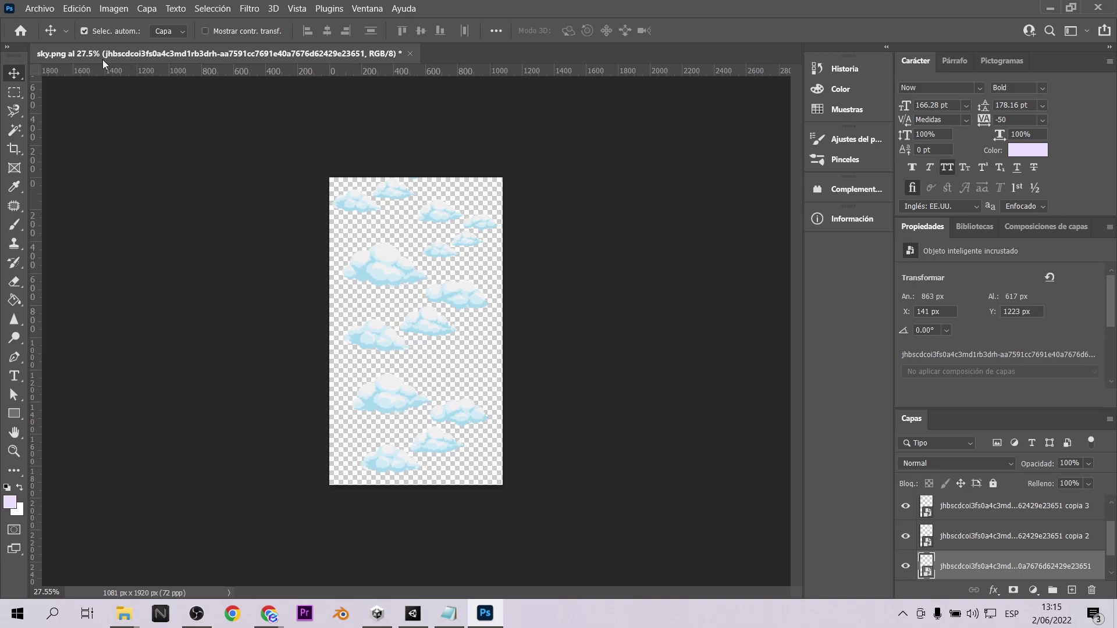
- Export the cloud composition as a PNG file named sky_new
left_click(42, 9)
mouse_move(174, 223)
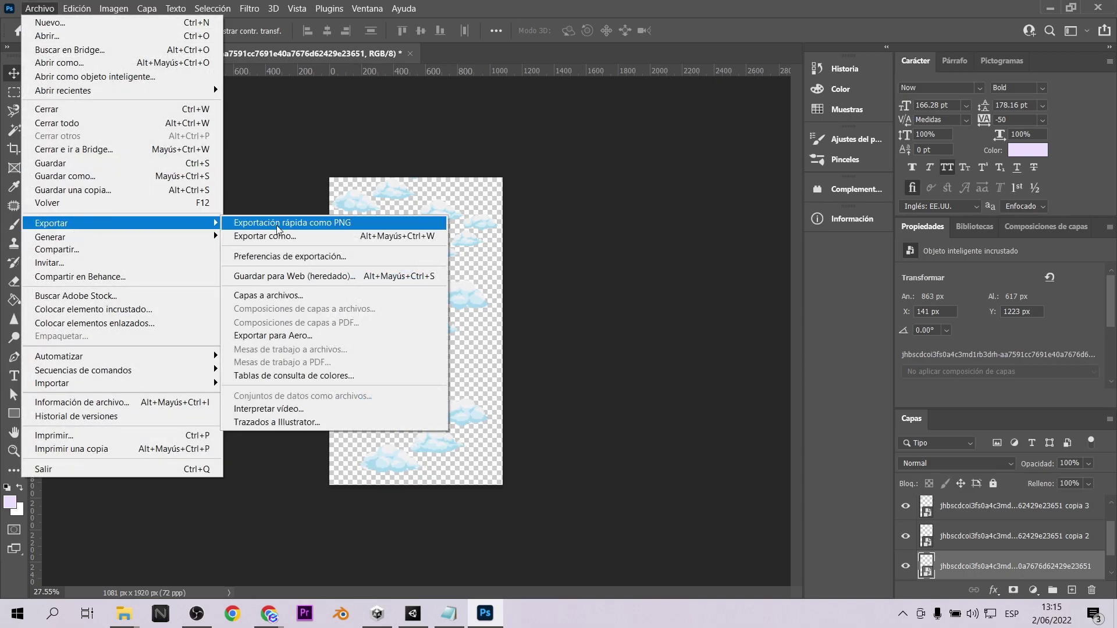
left_click(274, 236)
left_click(871, 70)
left_click(886, 94)
left_click(962, 596)
type("_nee")
key("Return")
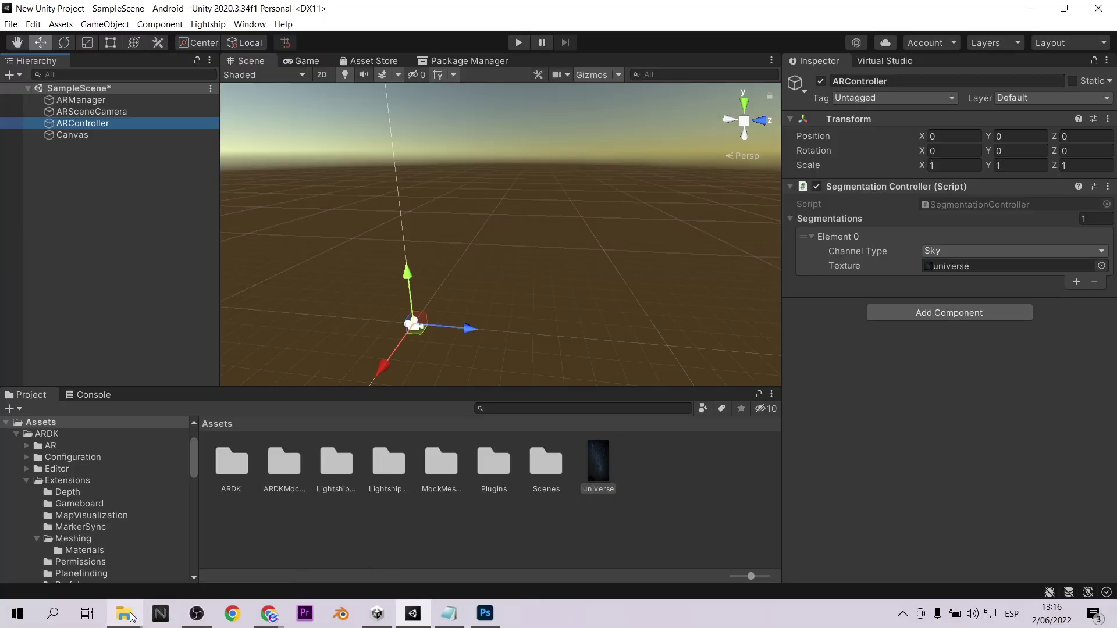
- In Unity, import sky_new.png into Assets and assign it as the texture of ARController's Sky element
left_click(124, 616)
left_click(1016, 222)
left_click_drag(1046, 195, 244, 546)
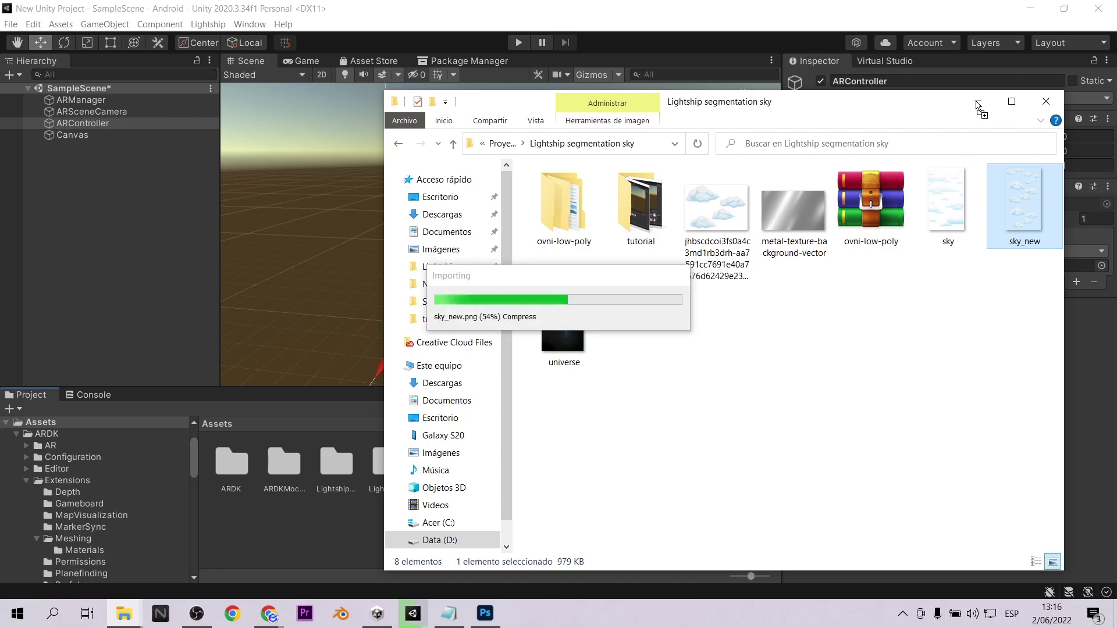
left_click(978, 103)
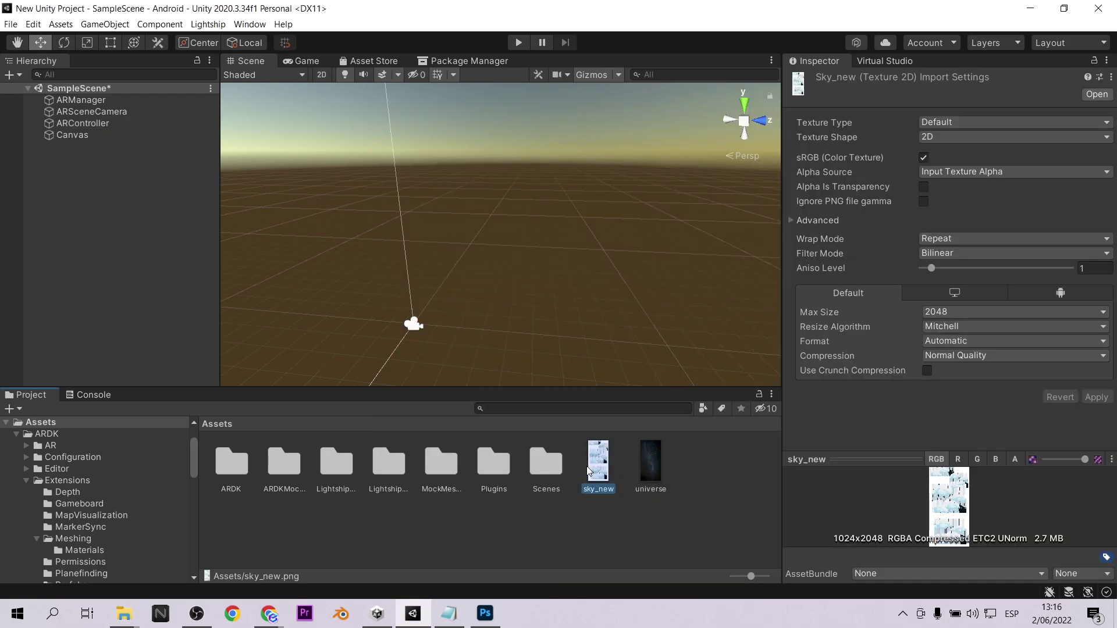
left_click(83, 122)
left_click_drag(597, 468, 982, 266)
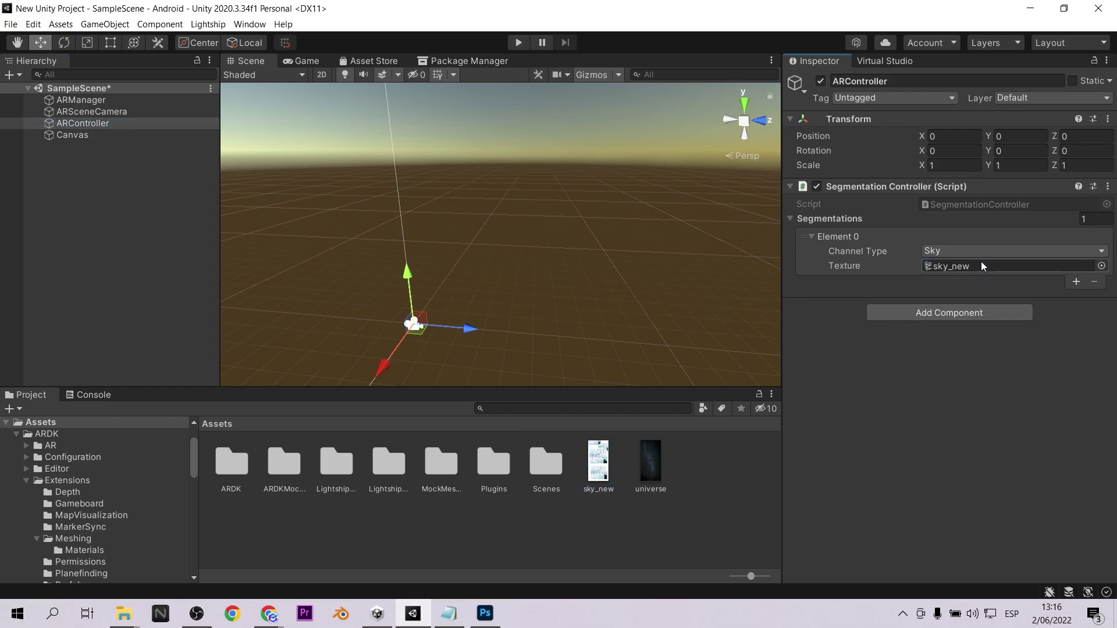
- Run the scene in Play mode, look up at the new cloud sky, and stop it
left_click(519, 42)
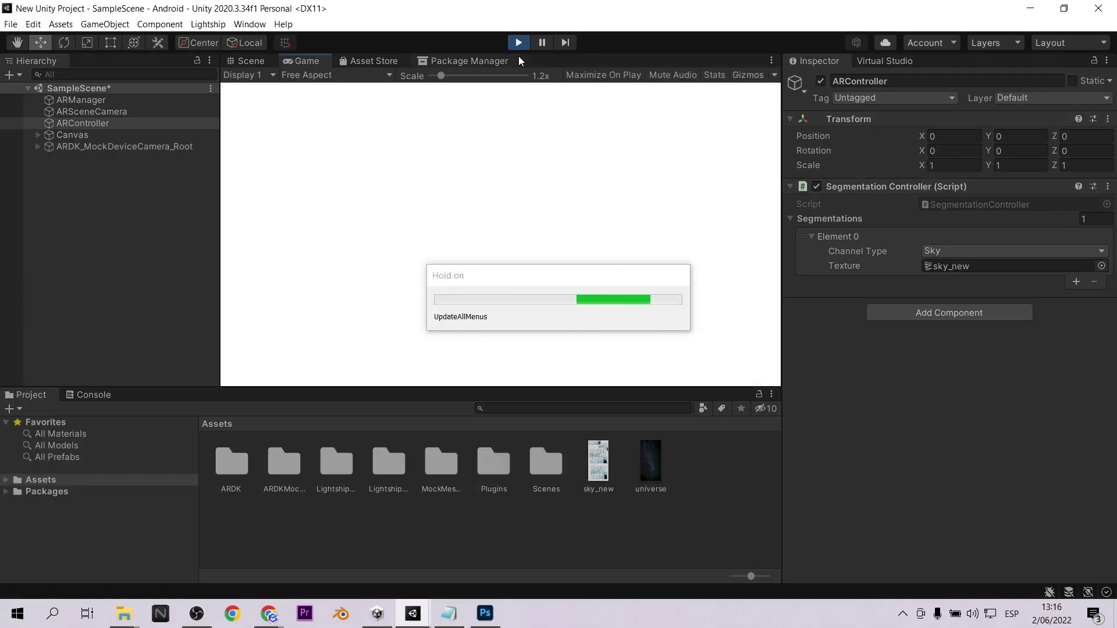
right_click_drag(575, 178, 577, 202)
left_click(518, 44)
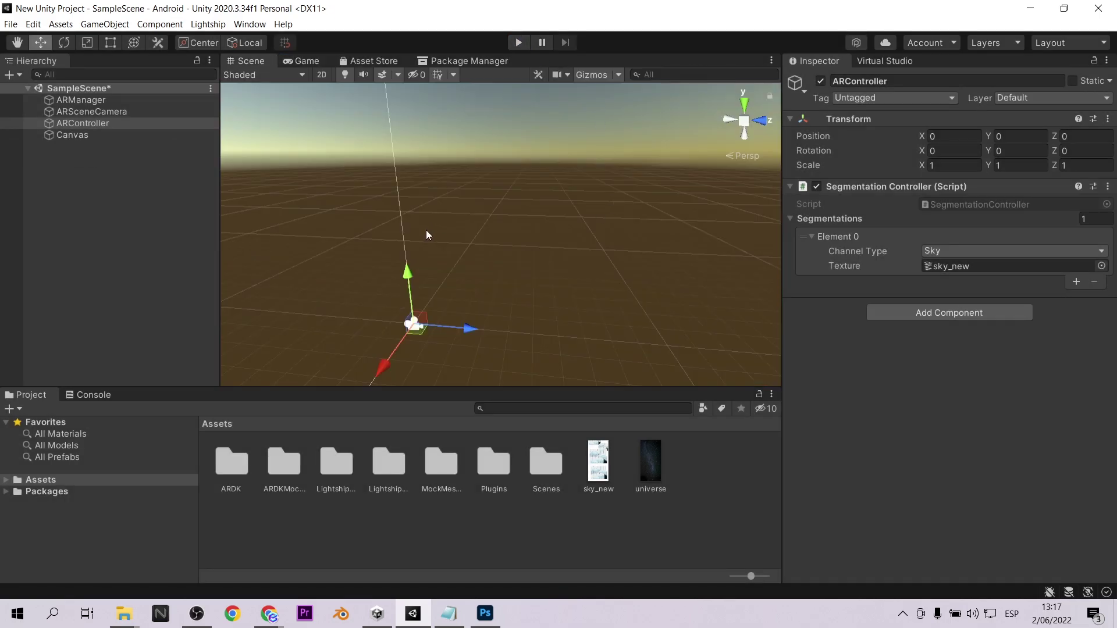